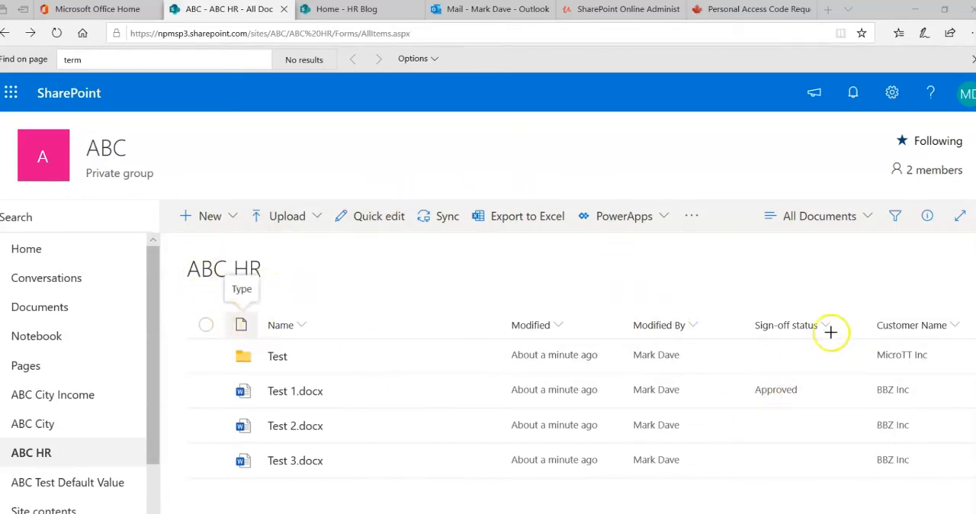
{"action": "mouse_move", "coordinate": [844, 298]}
{"action": "left_mouse_down"}
{"action": "mouse_move", "coordinate": [923, 485]}
{"action": "mouse_move", "coordinate": [968, 496]}
{"action": "left_mouse_up"}
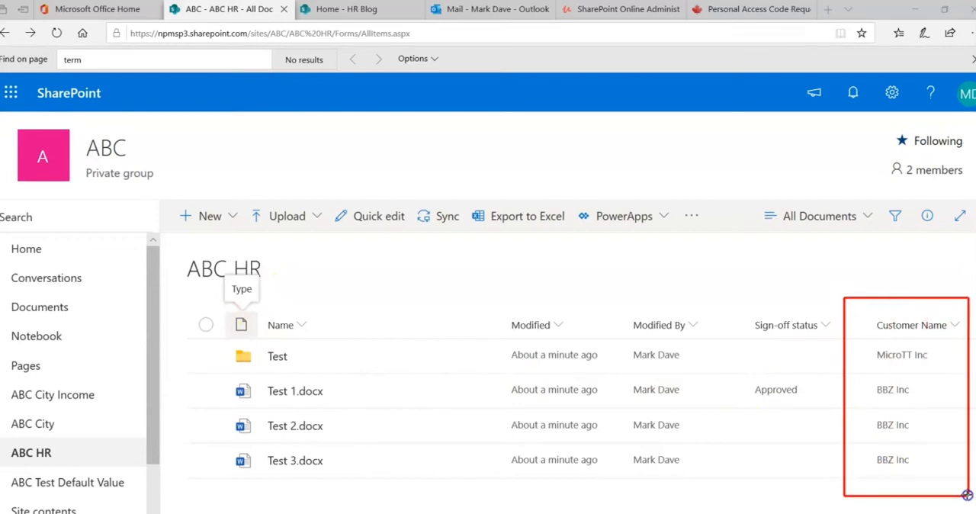
{"action": "mouse_move", "coordinate": [860, 346]}
{"action": "left_mouse_down"}
{"action": "mouse_move", "coordinate": [878, 366]}
{"action": "mouse_move", "coordinate": [944, 369]}
{"action": "left_mouse_up"}
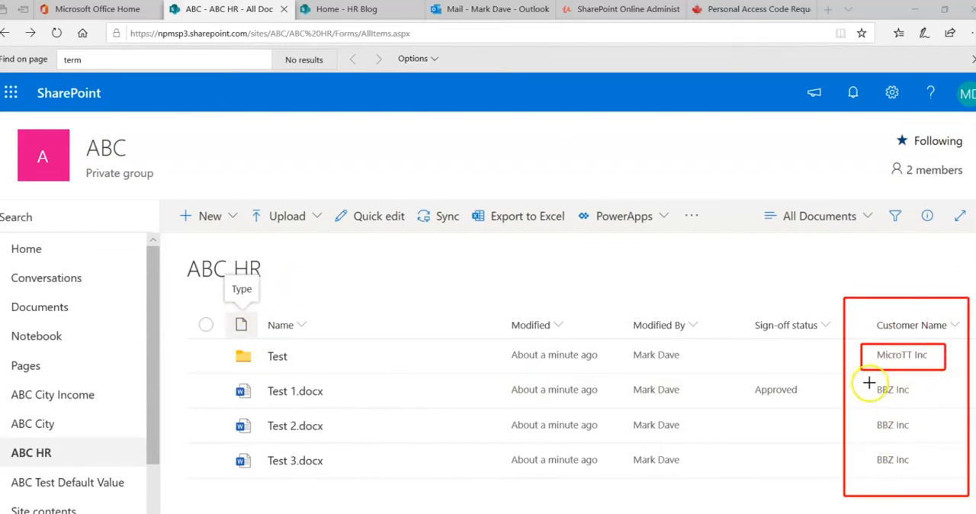
{"action": "mouse_move", "coordinate": [867, 380]}
{"action": "left_mouse_down"}
{"action": "mouse_move", "coordinate": [873, 457]}
{"action": "mouse_move", "coordinate": [923, 478]}
{"action": "left_mouse_up"}
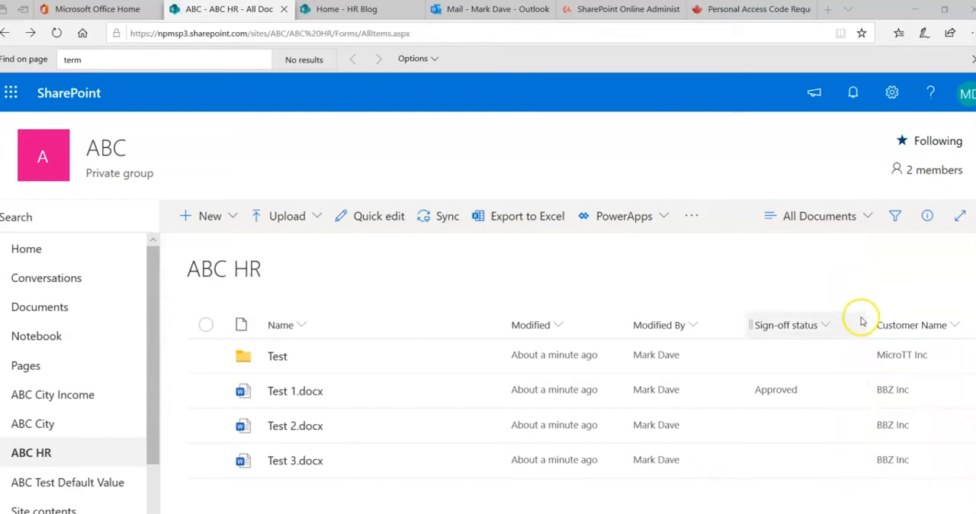
- Hide the Customer Name column in the ABC HR library's All Documents view
{"action": "left_click_drag", "start_coordinate": [762, 513], "coordinate": [920, 513]}
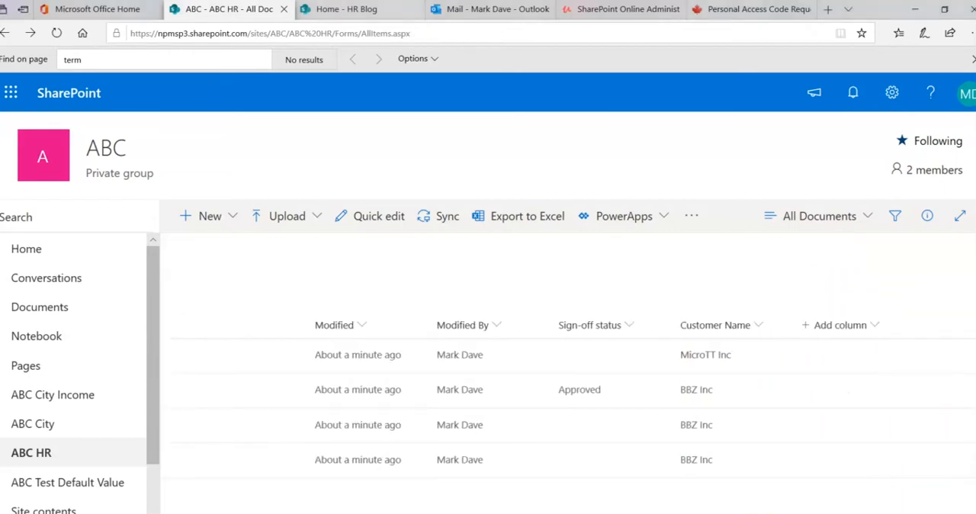
{"action": "left_click", "coordinate": [759, 326]}
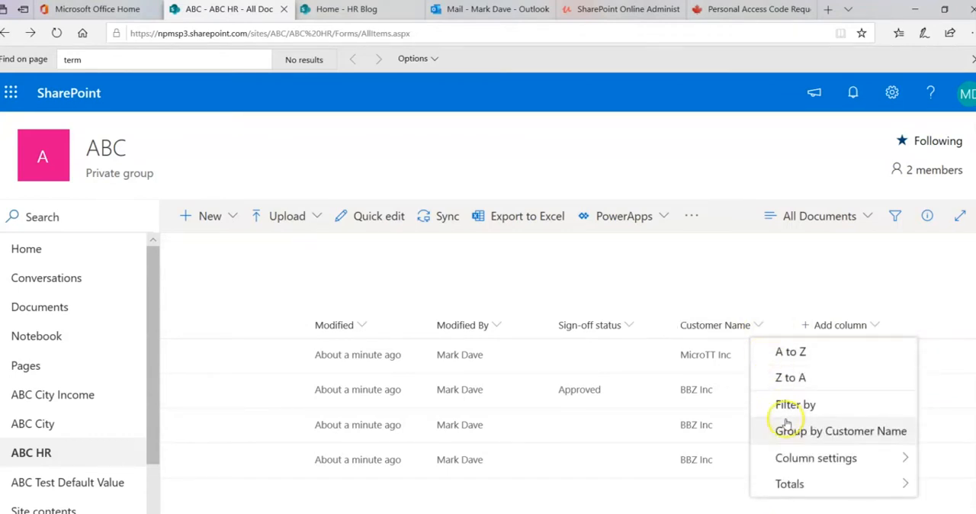
{"action": "left_click", "coordinate": [793, 458]}
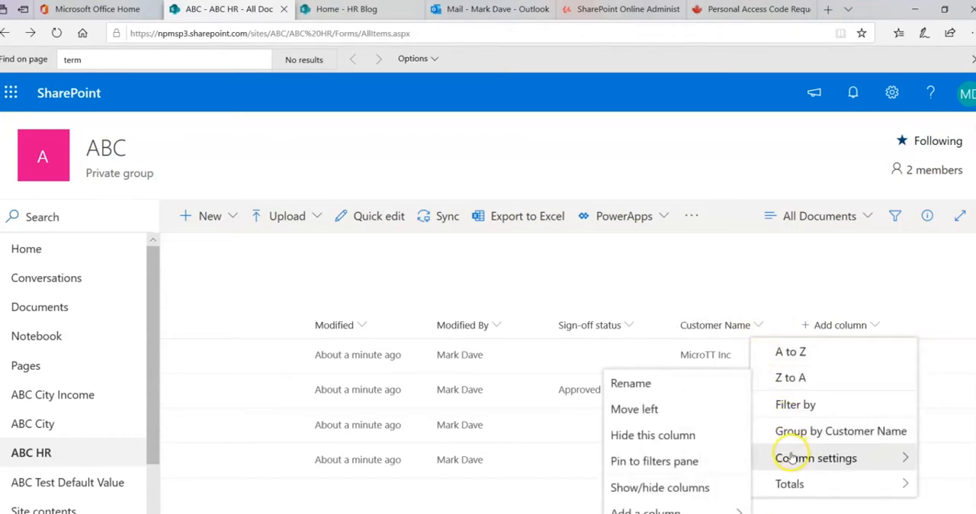
{"action": "left_click", "coordinate": [697, 439]}
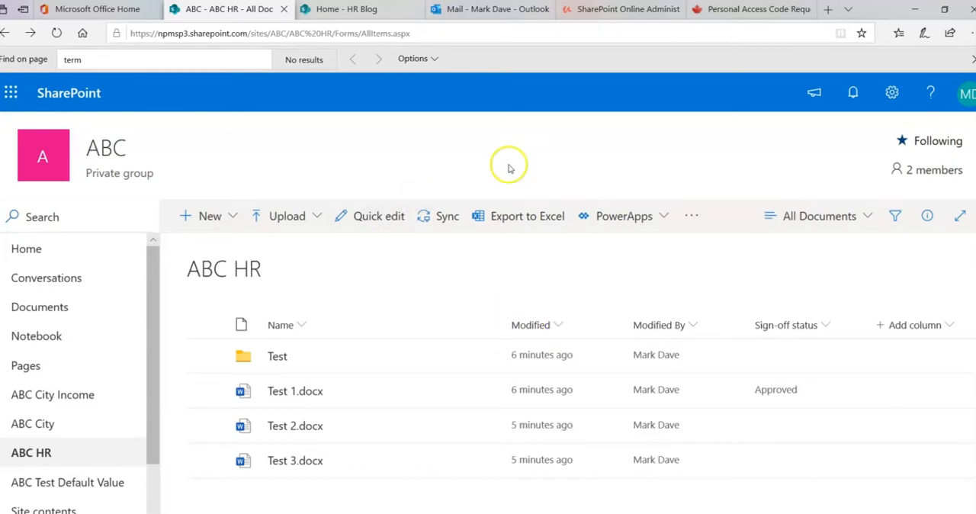
- Open the Term Store Management Tool from the ABC site's full settings page
{"action": "left_click", "coordinate": [891, 94]}
{"action": "left_click", "coordinate": [789, 304]}
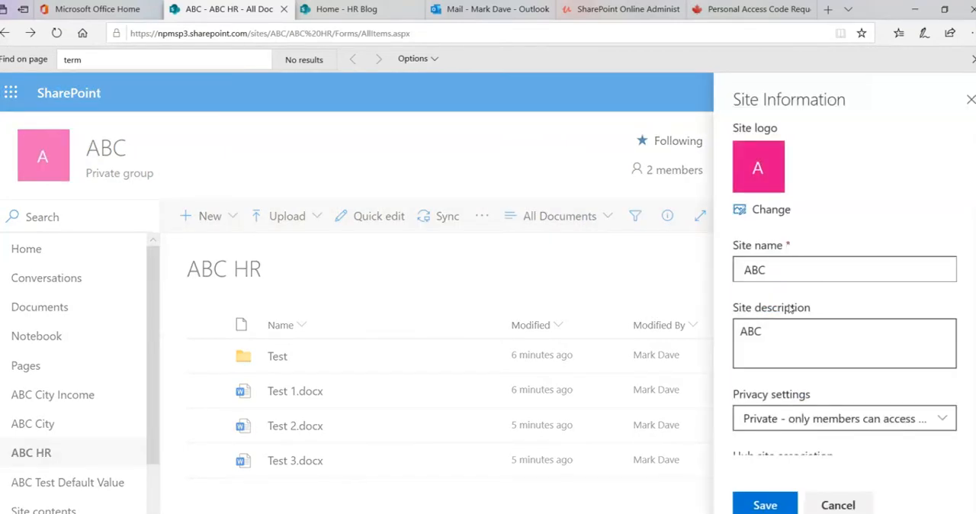
{"action": "scroll", "coordinate": [844, 328], "scroll_direction": "down", "scroll_amount": 2}
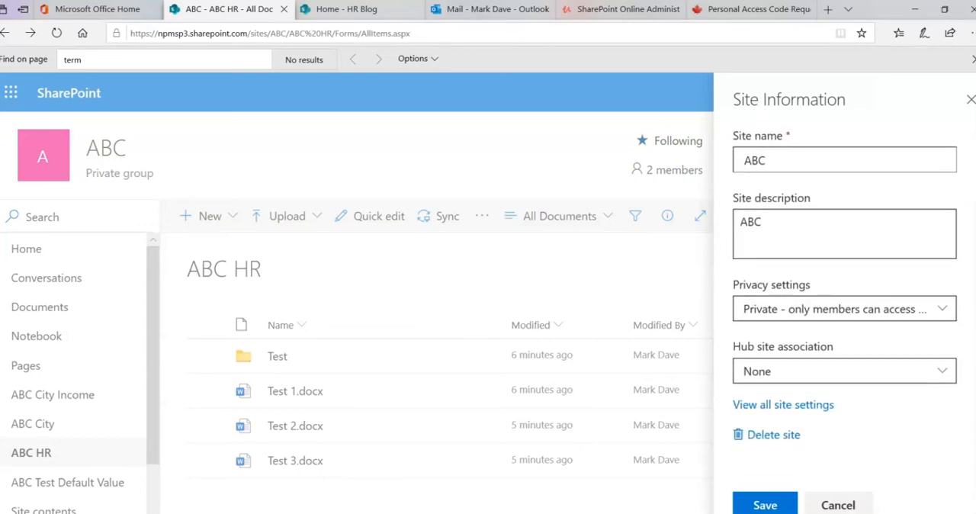
{"action": "left_click", "coordinate": [817, 407]}
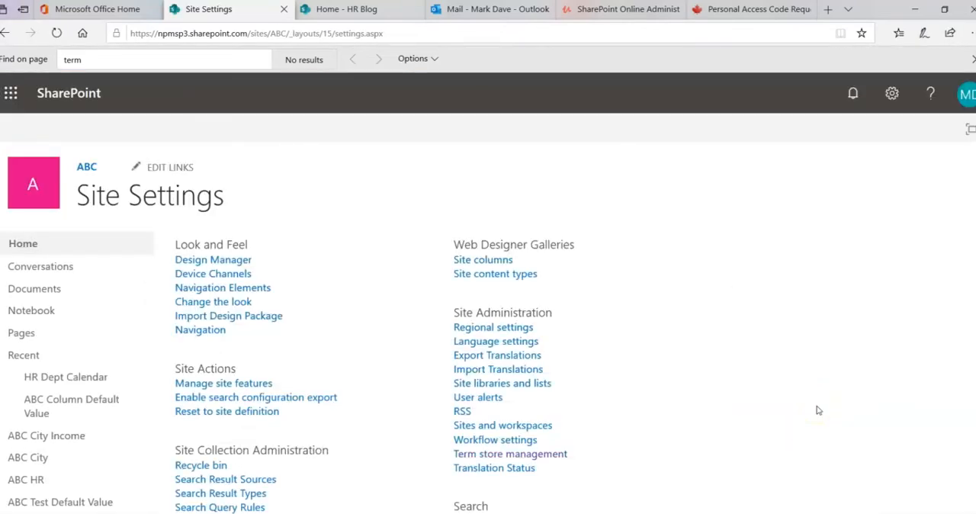
{"action": "left_click_drag", "start_coordinate": [451, 309], "coordinate": [564, 320]}
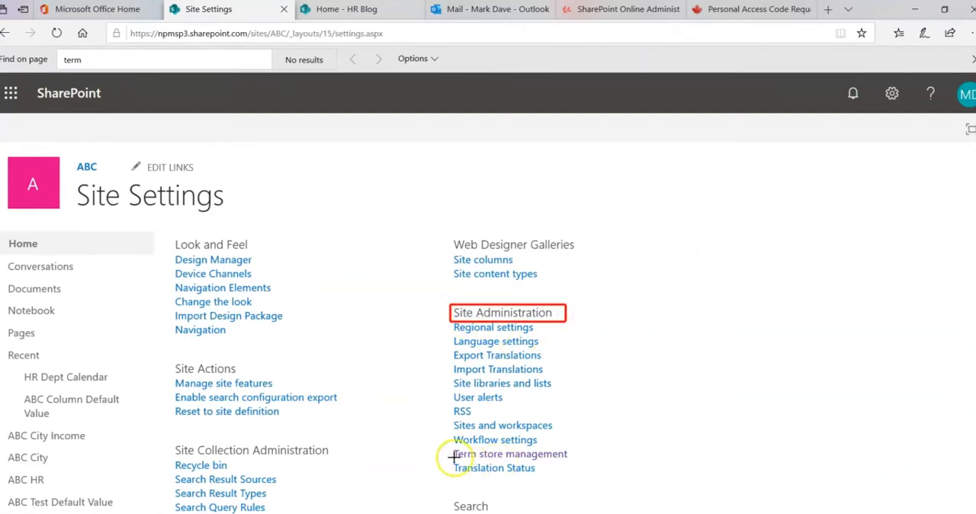
{"action": "mouse_move", "coordinate": [450, 446]}
{"action": "left_mouse_down"}
{"action": "mouse_move", "coordinate": [473, 460]}
{"action": "mouse_move", "coordinate": [596, 461]}
{"action": "left_mouse_up"}
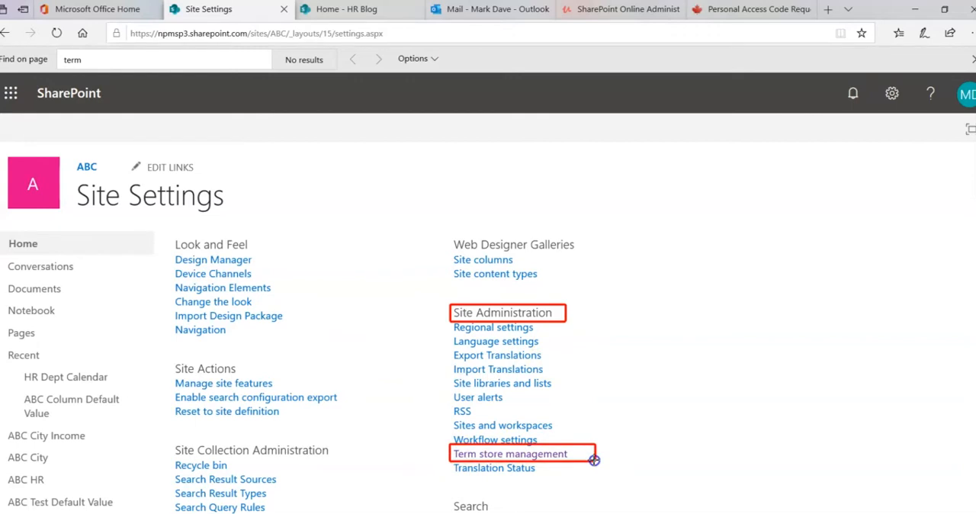
{"action": "key", "text": "Escape"}
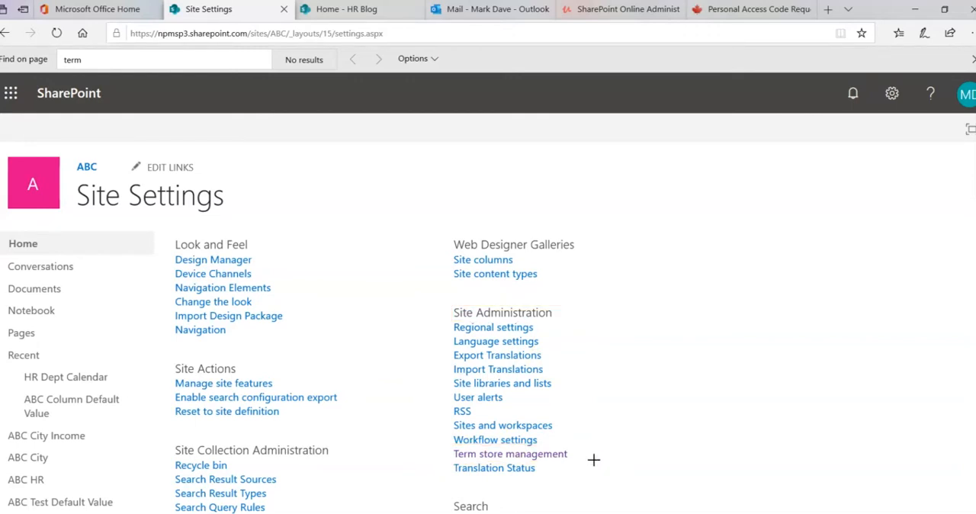
{"action": "left_click", "coordinate": [562, 456]}
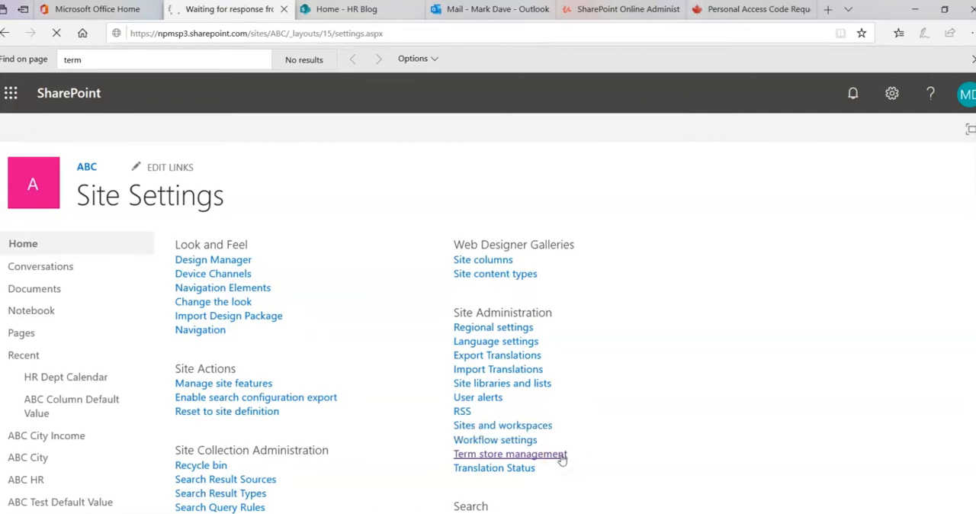
{"action": "mouse_move", "coordinate": [69, 177]}
{"action": "left_mouse_down"}
{"action": "mouse_move", "coordinate": [338, 228]}
{"action": "mouse_move", "coordinate": [663, 221]}
{"action": "left_mouse_up"}
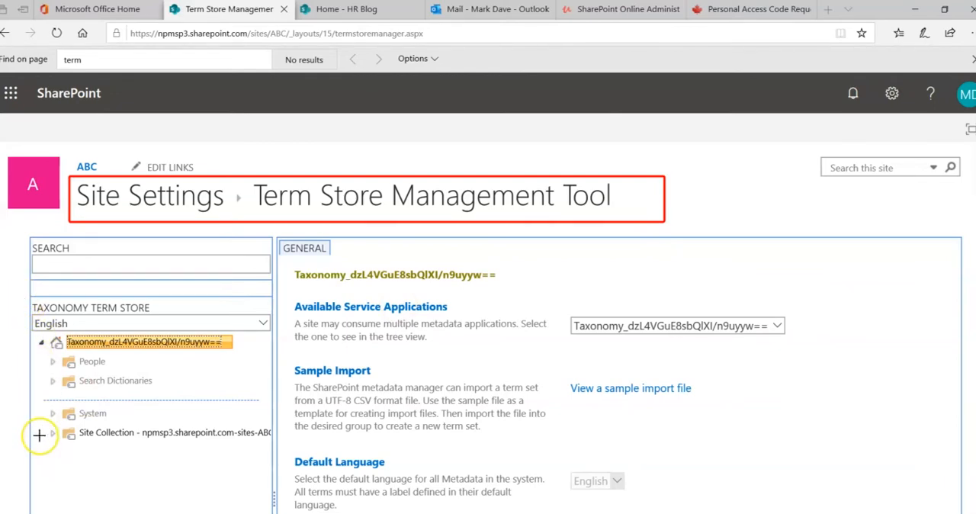
{"action": "mouse_move", "coordinate": [40, 427]}
{"action": "left_mouse_down"}
{"action": "mouse_move", "coordinate": [52, 446]}
{"action": "mouse_move", "coordinate": [292, 447]}
{"action": "left_mouse_up"}
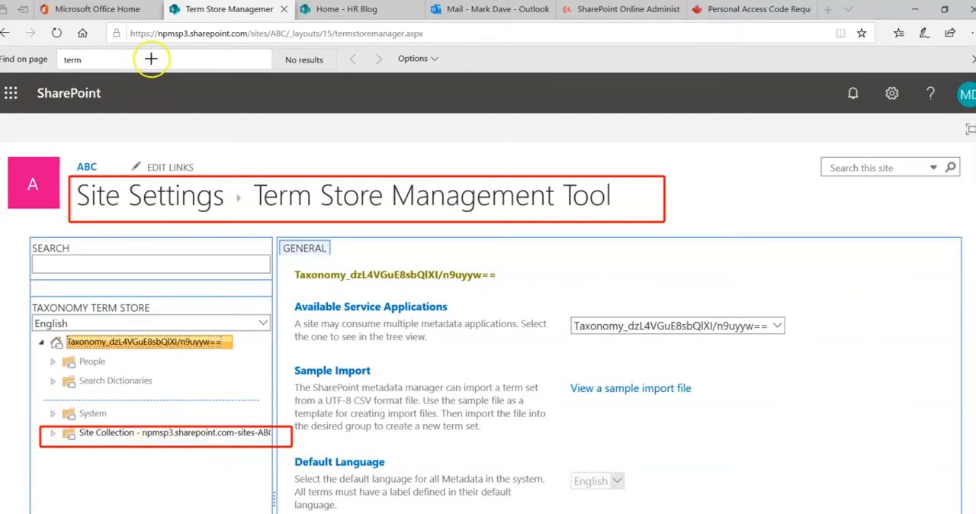
{"action": "mouse_move", "coordinate": [127, 22]}
{"action": "left_mouse_down"}
{"action": "mouse_move", "coordinate": [149, 54]}
{"action": "mouse_move", "coordinate": [432, 52]}
{"action": "left_mouse_up"}
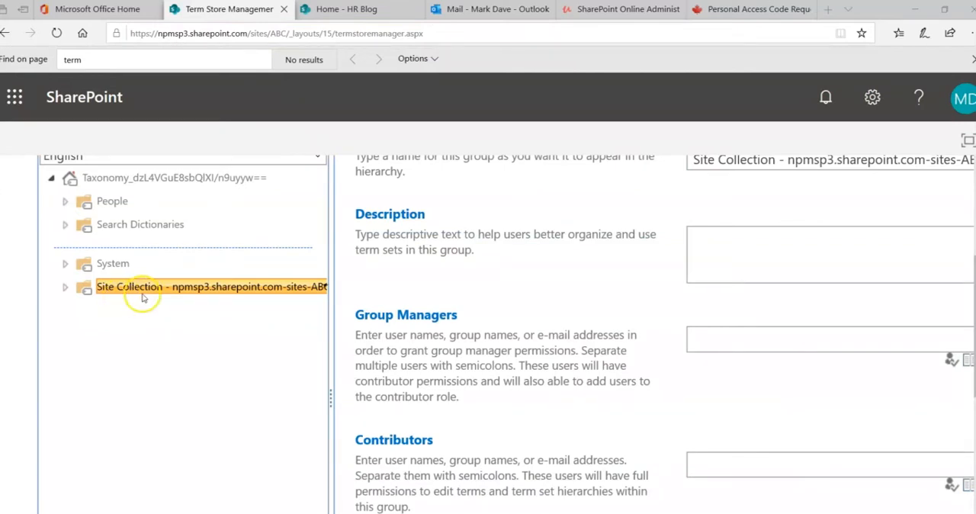
- Create a new term set named Vendor Name in the ABC site collection's group
{"action": "left_click", "coordinate": [142, 288]}
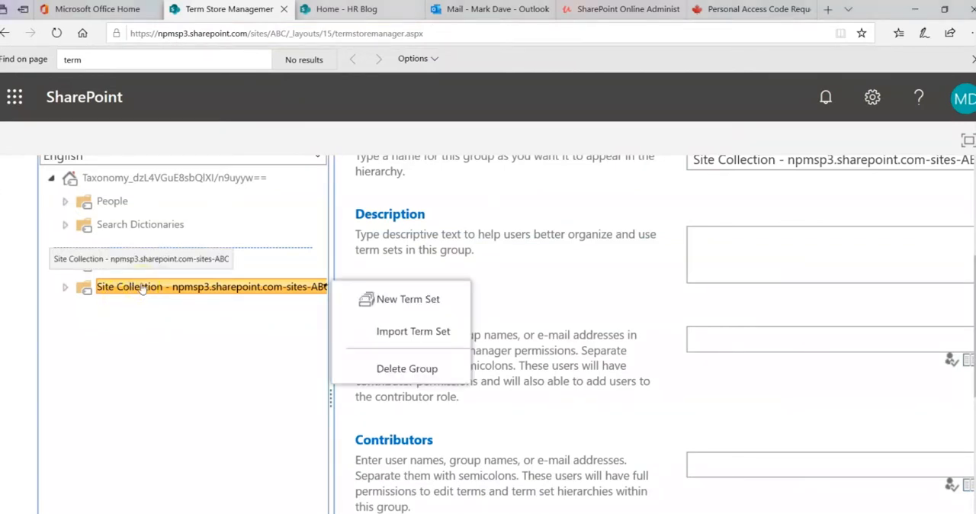
{"action": "left_click", "coordinate": [403, 304]}
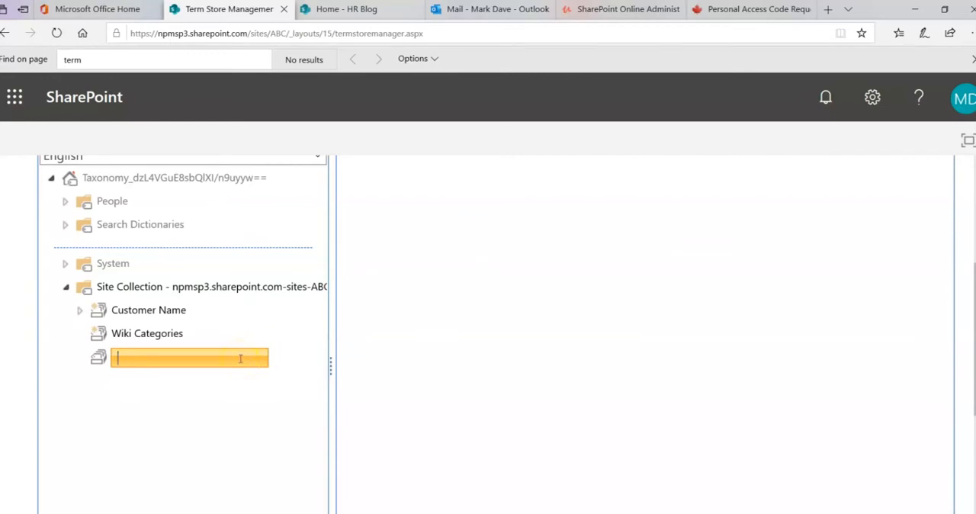
{"action": "type", "text": "Vendor Name"}
{"action": "left_click", "coordinate": [196, 403]}
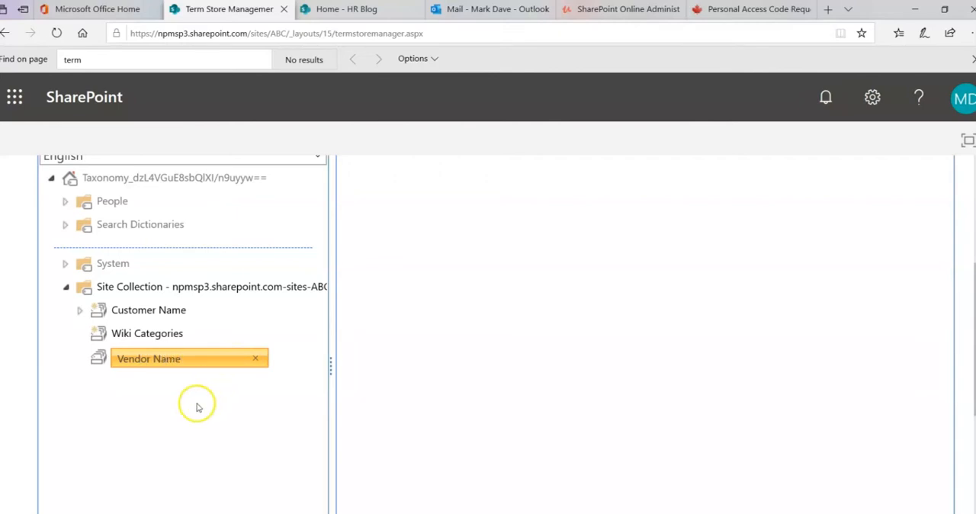
{"action": "left_click", "coordinate": [531, 329]}
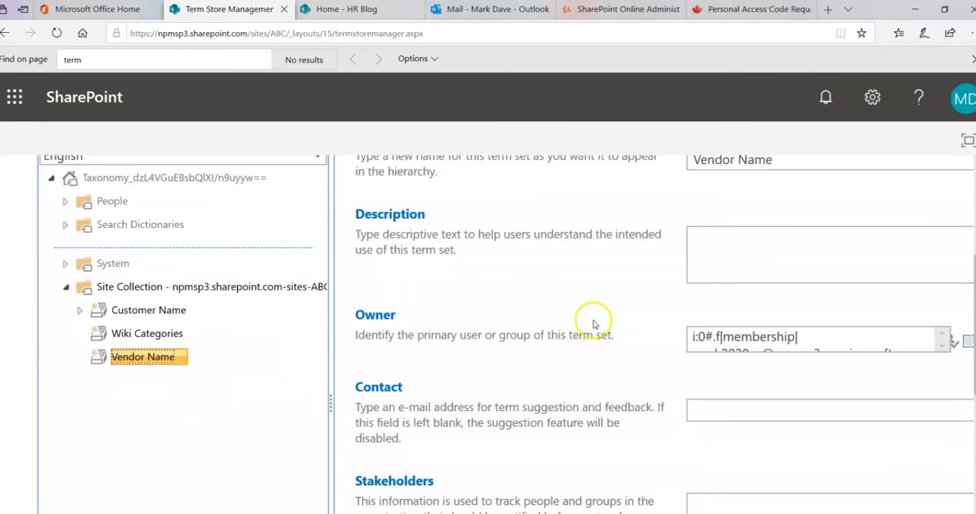
- Review the Vendor Name term set's general properties, down to its submission policy
{"action": "scroll", "coordinate": [587, 318], "scroll_direction": "up", "scroll_amount": 2}
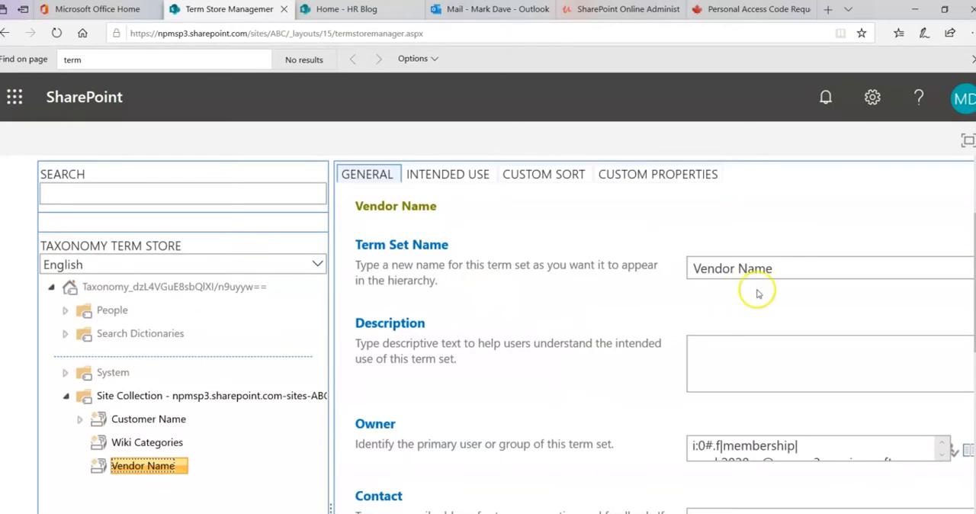
{"action": "scroll", "coordinate": [652, 336], "scroll_direction": "down", "scroll_amount": 5}
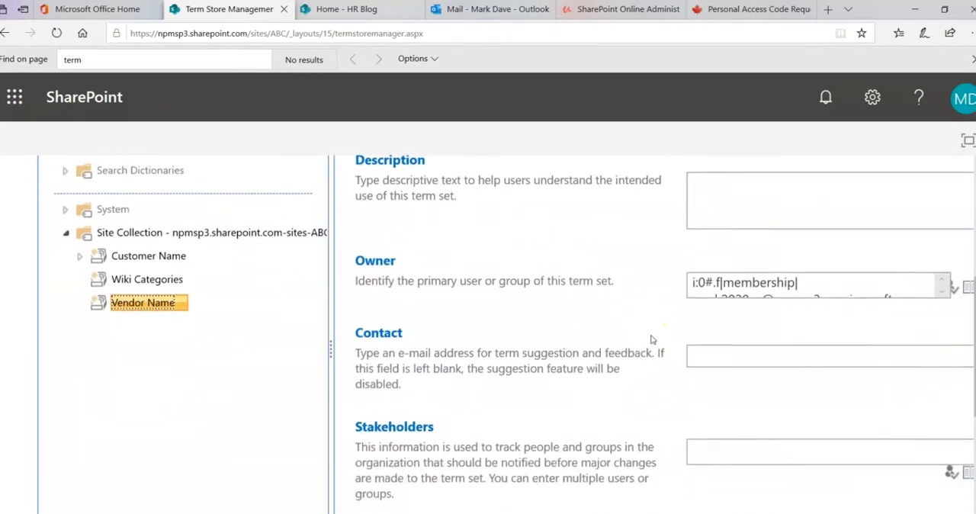
{"action": "scroll", "coordinate": [652, 339], "scroll_direction": "down", "scroll_amount": 1}
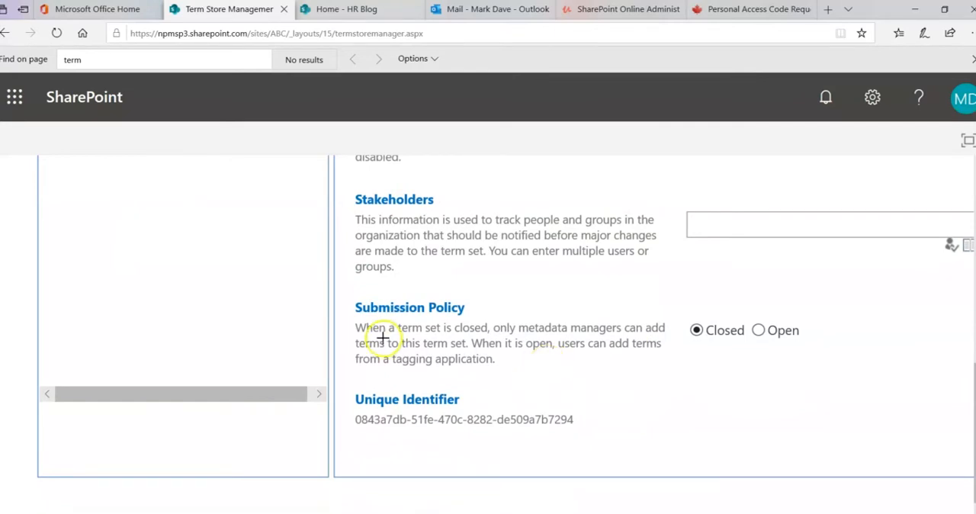
{"action": "mouse_move", "coordinate": [344, 290]}
{"action": "left_mouse_down"}
{"action": "mouse_move", "coordinate": [378, 353]}
{"action": "mouse_move", "coordinate": [870, 386]}
{"action": "left_mouse_up"}
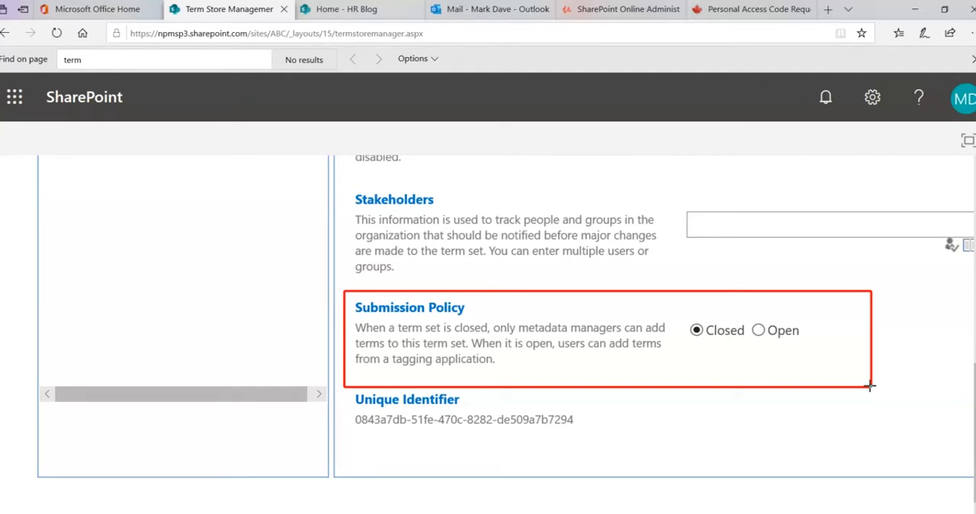
{"action": "key", "text": "Escape"}
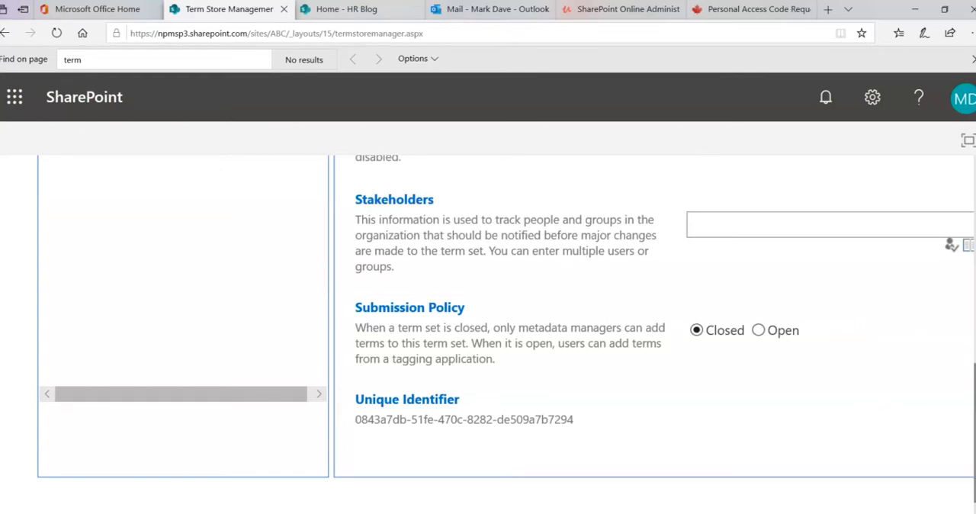
- Add a term named BBT Inc to the Vendor Name term set
{"action": "scroll", "coordinate": [152, 323], "scroll_direction": "up", "scroll_amount": 3}
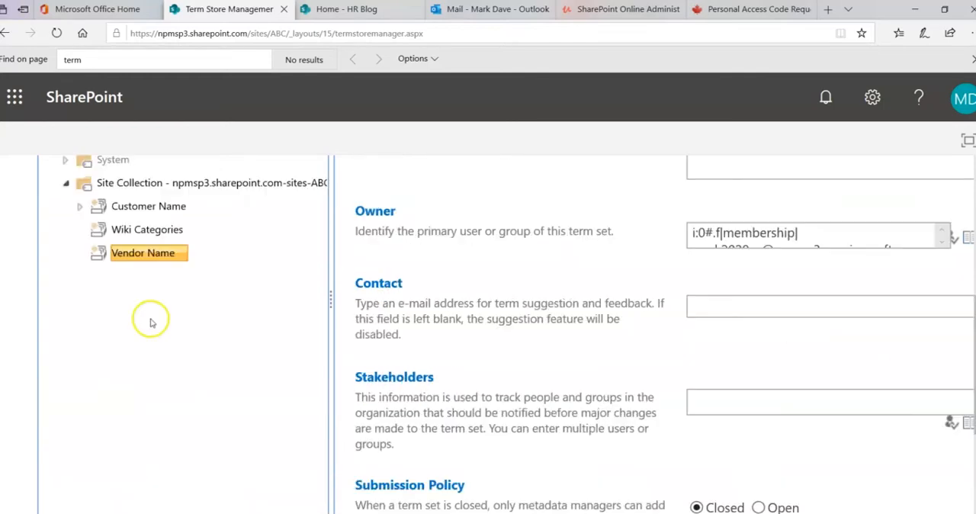
{"action": "left_click", "coordinate": [135, 256]}
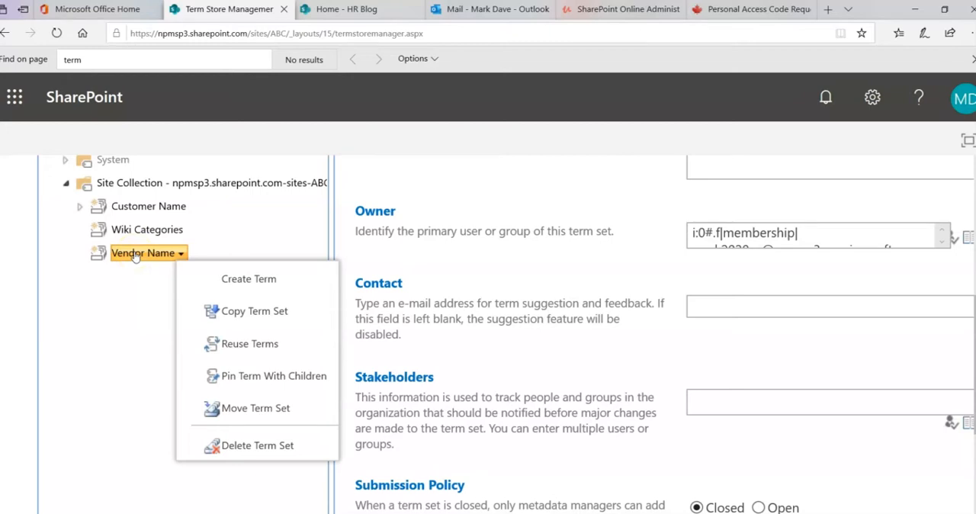
{"action": "left_click", "coordinate": [222, 280]}
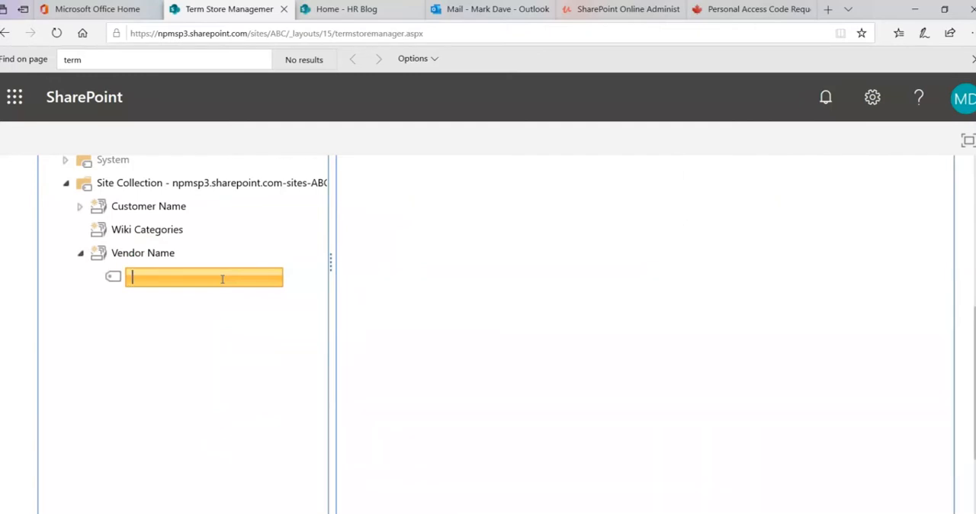
{"action": "type", "text": "BBT"}
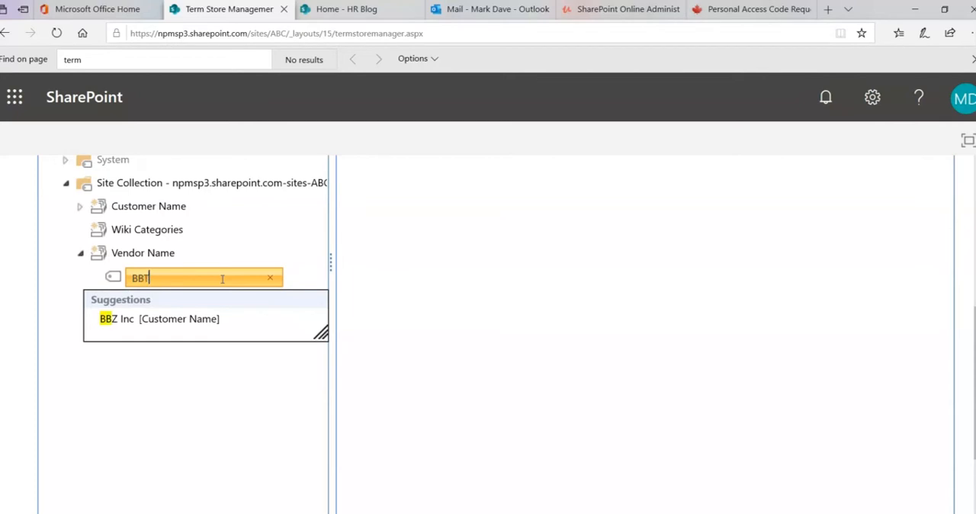
{"action": "type", "text": " Inc"}
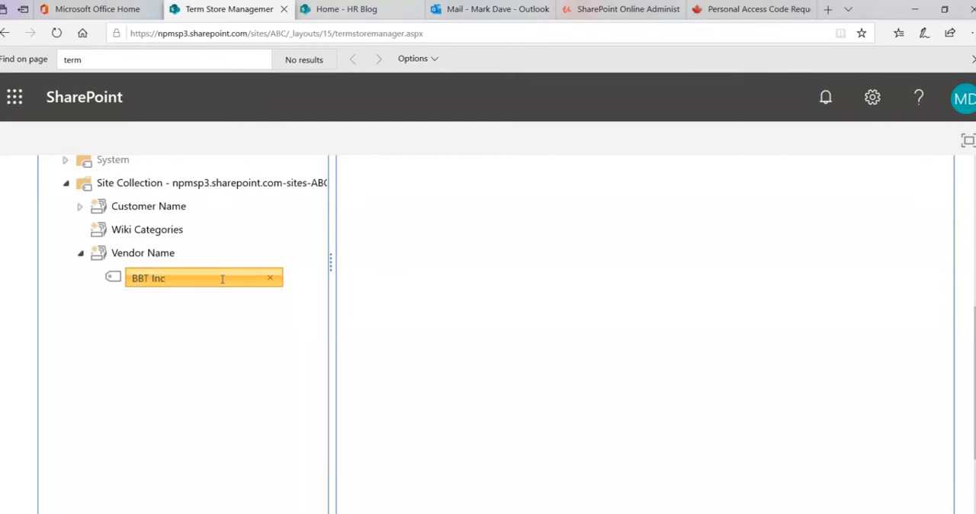
{"action": "left_click", "coordinate": [220, 328]}
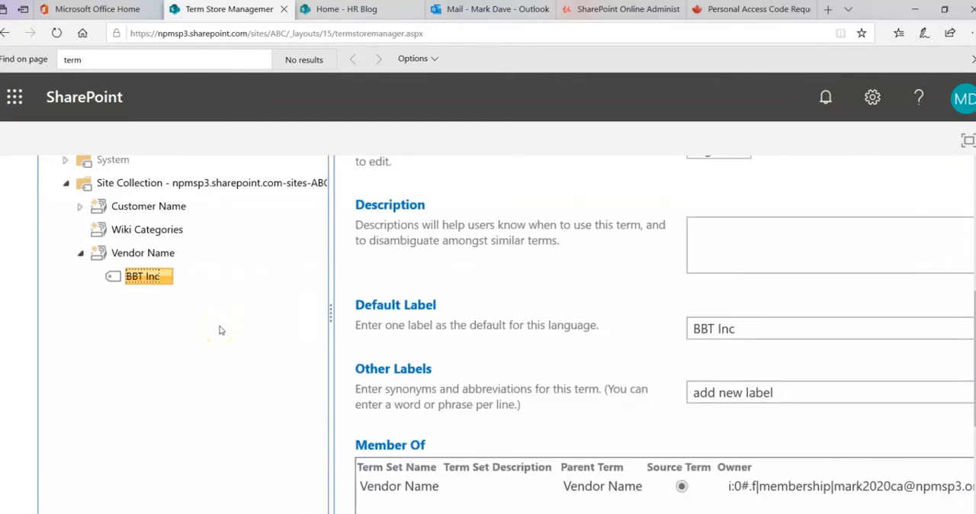
- Add a second term named ABC Company to the Vendor Name term set
{"action": "left_click", "coordinate": [152, 258]}
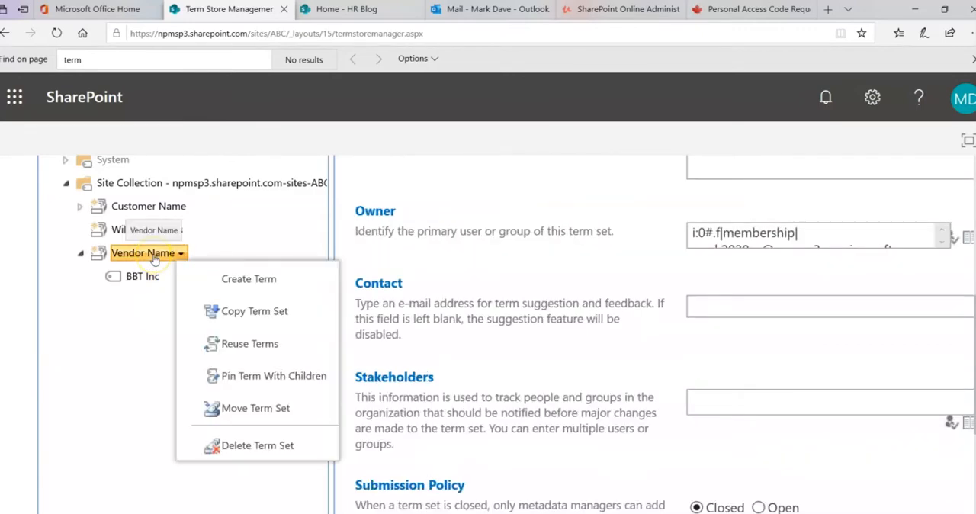
{"action": "left_click", "coordinate": [224, 277]}
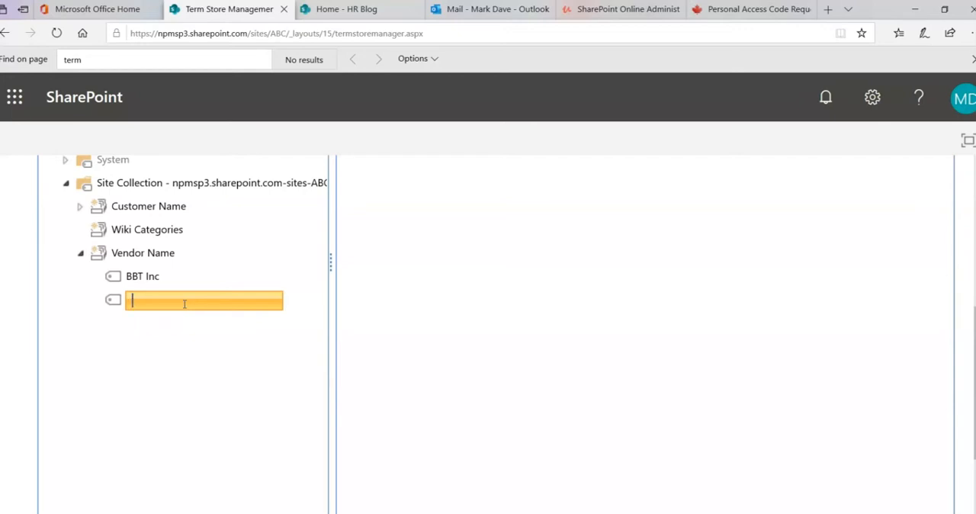
{"action": "type", "text": "ABC Company"}
{"action": "left_click", "coordinate": [185, 372]}
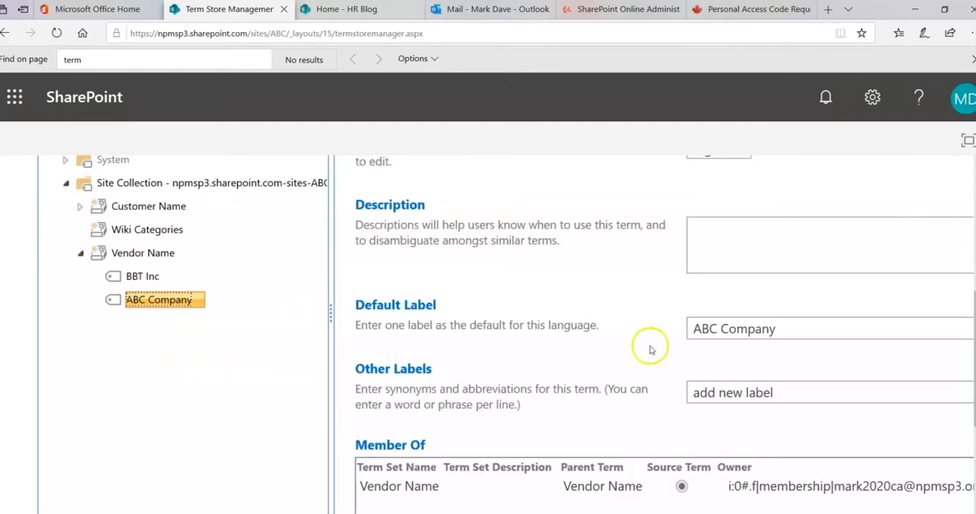
- Leave the term store for the ABC site and open its ABC HR document library
{"action": "scroll", "coordinate": [506, 335], "scroll_direction": "down", "scroll_amount": 4}
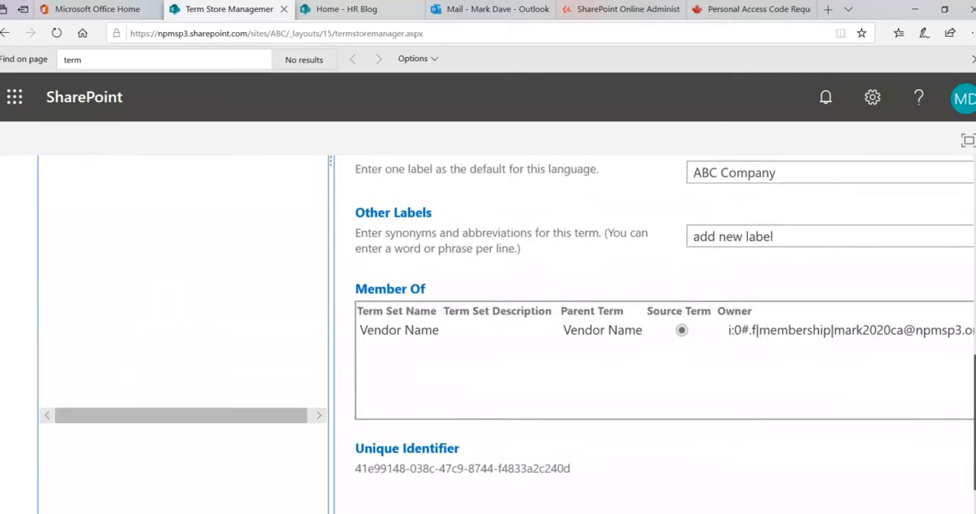
{"action": "scroll", "coordinate": [506, 335], "scroll_direction": "up", "scroll_amount": 10}
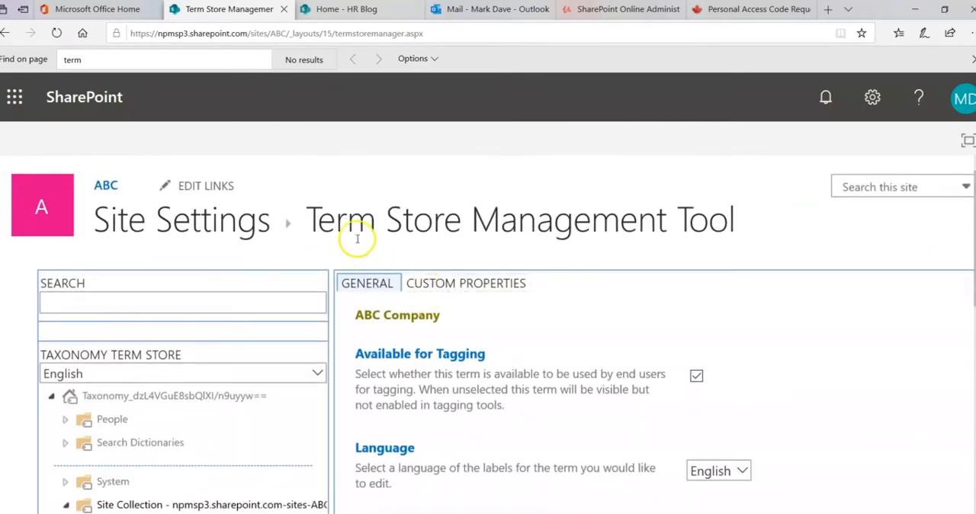
{"action": "left_click", "coordinate": [106, 186]}
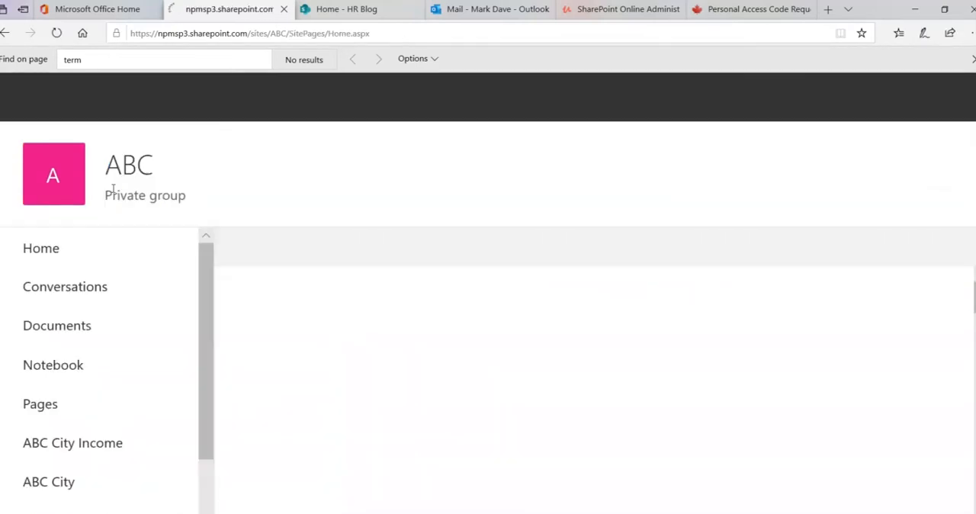
{"action": "left_click_drag", "start_coordinate": [208, 336], "coordinate": [204, 394]}
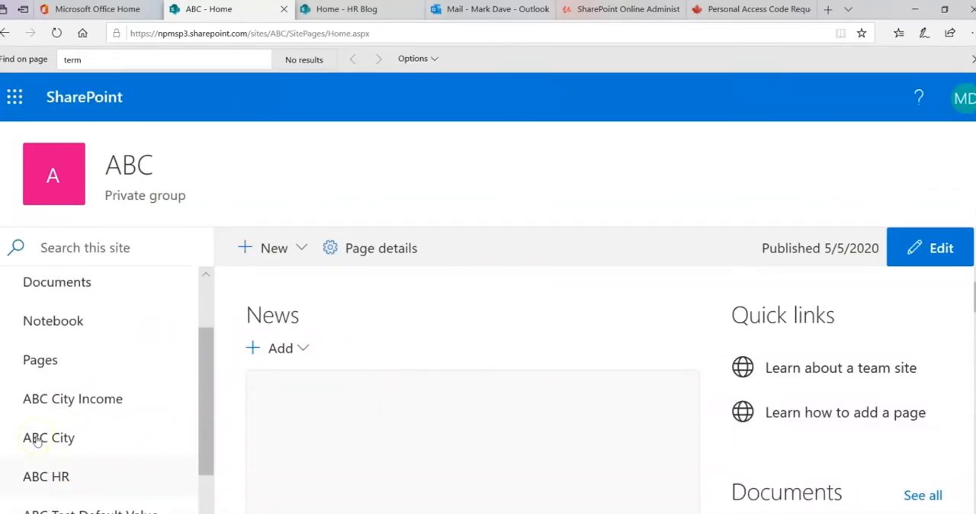
{"action": "left_click", "coordinate": [36, 440]}
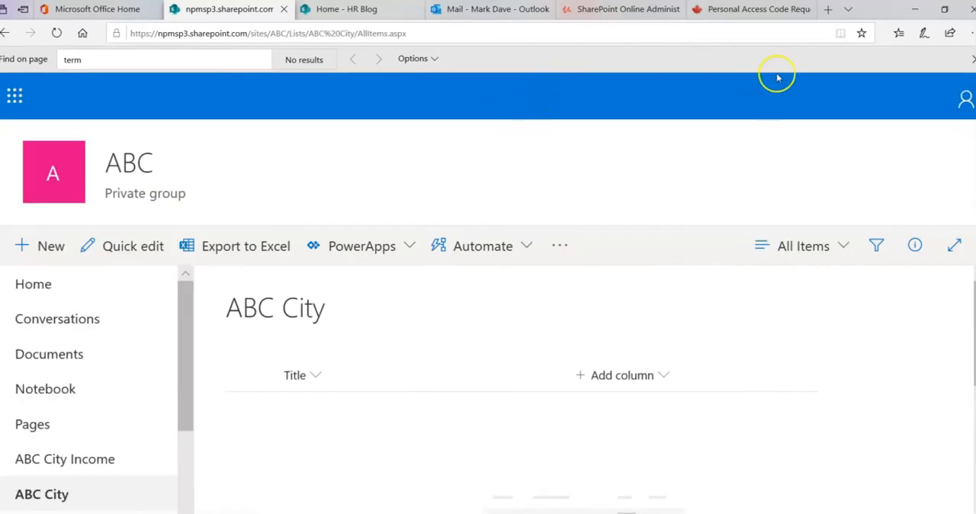
{"action": "left_click", "coordinate": [972, 59]}
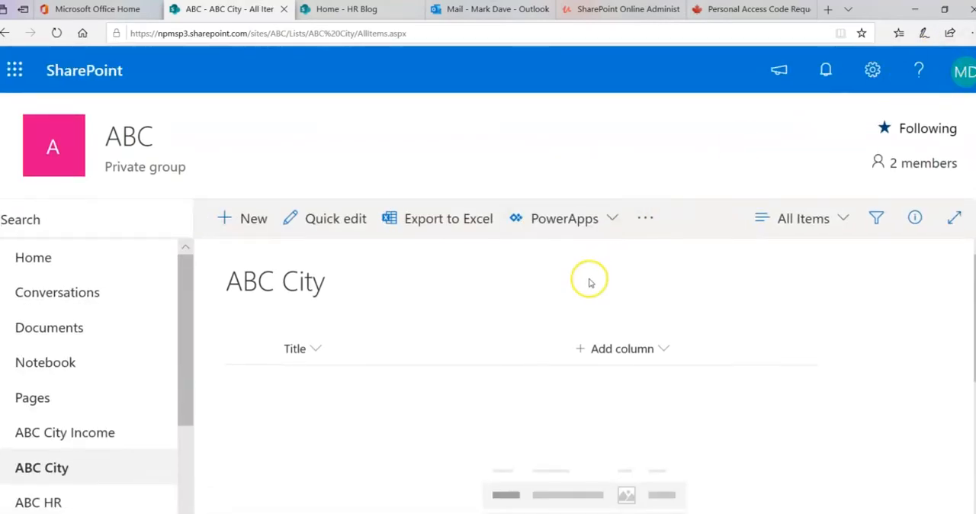
{"action": "left_click", "coordinate": [53, 496]}
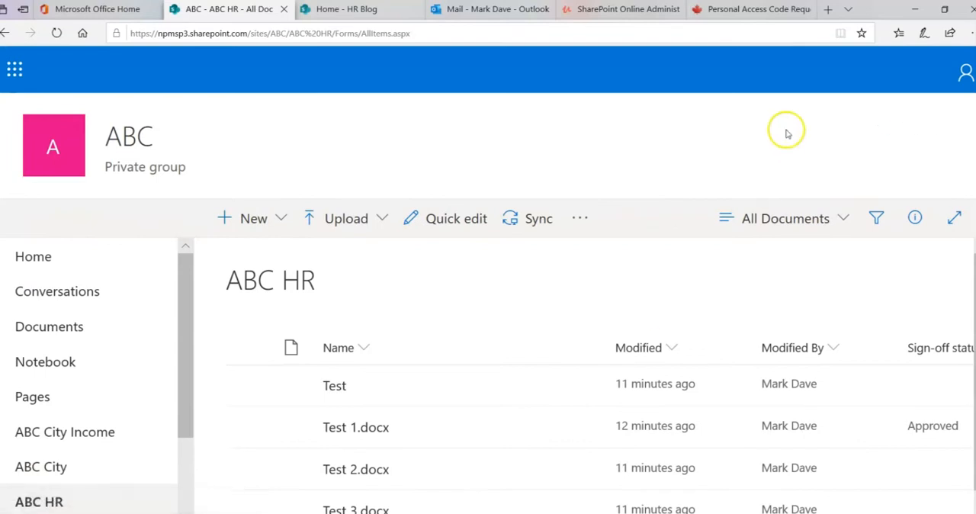
- Start a new column of a further type in the ABC HR library and name it Vendor Name
{"action": "left_click", "coordinate": [845, 351]}
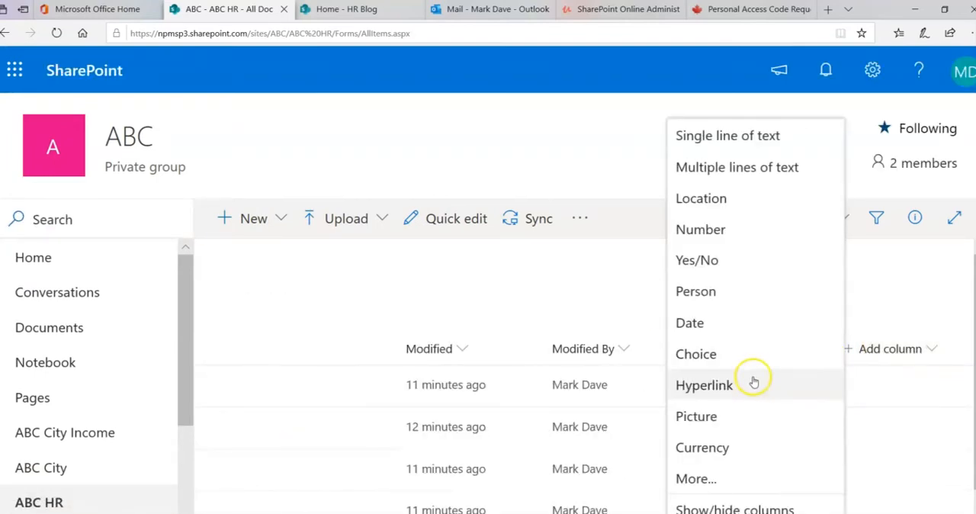
{"action": "left_click", "coordinate": [695, 478]}
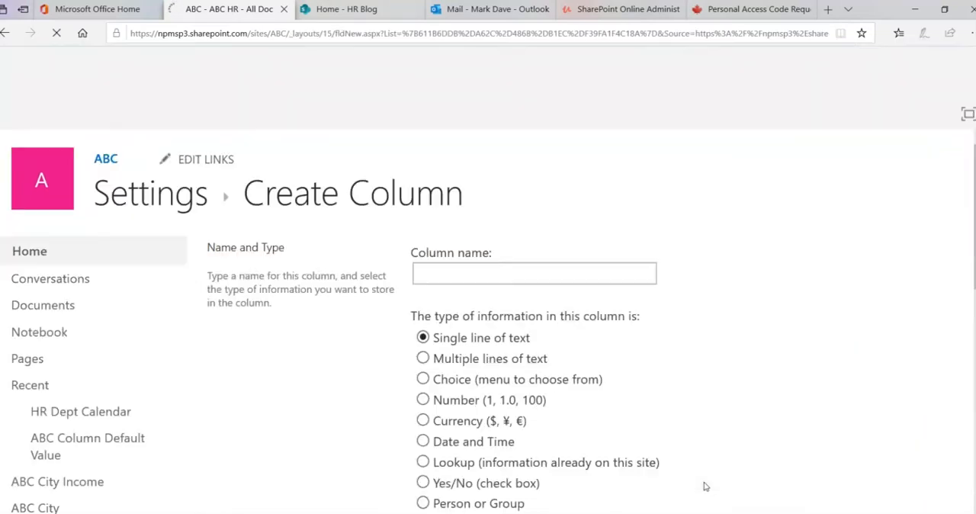
{"action": "left_click", "coordinate": [504, 265]}
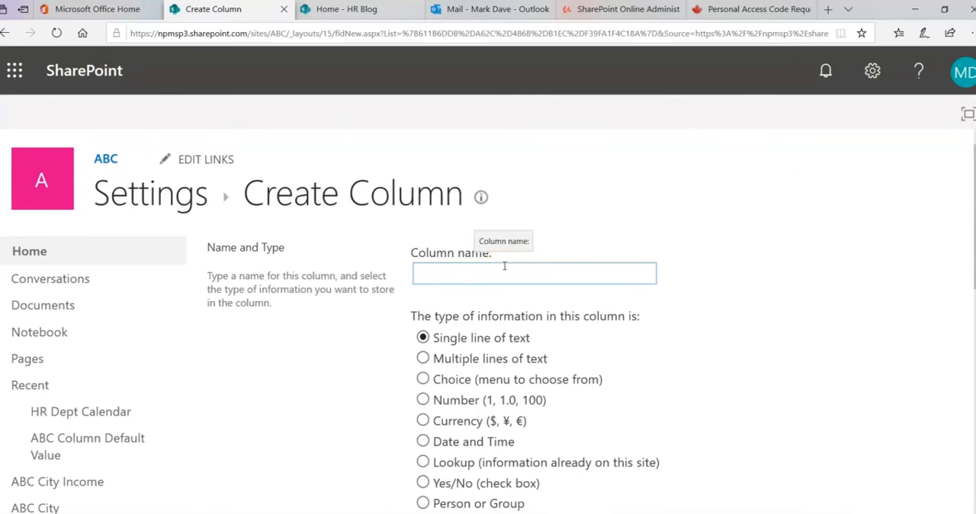
{"action": "type", "text": "Vendor Nam"}
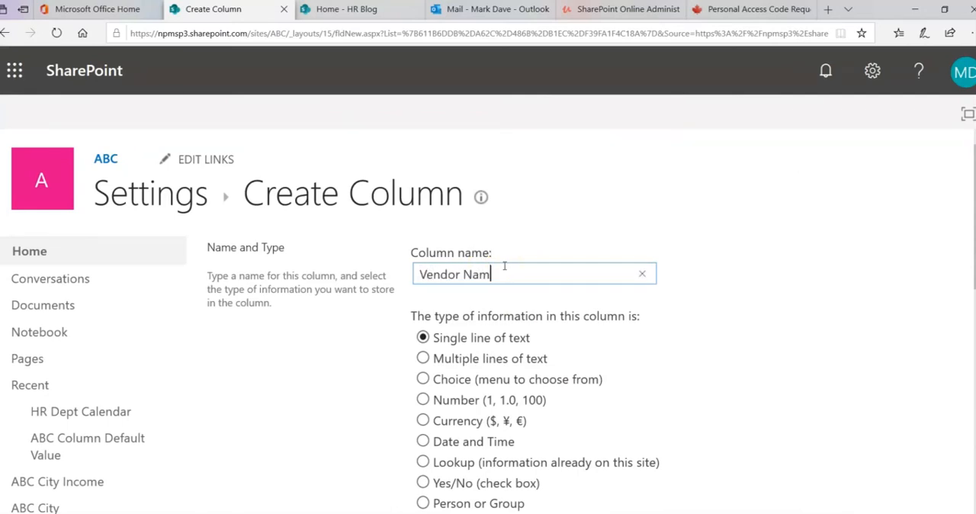
{"action": "type", "text": "e"}
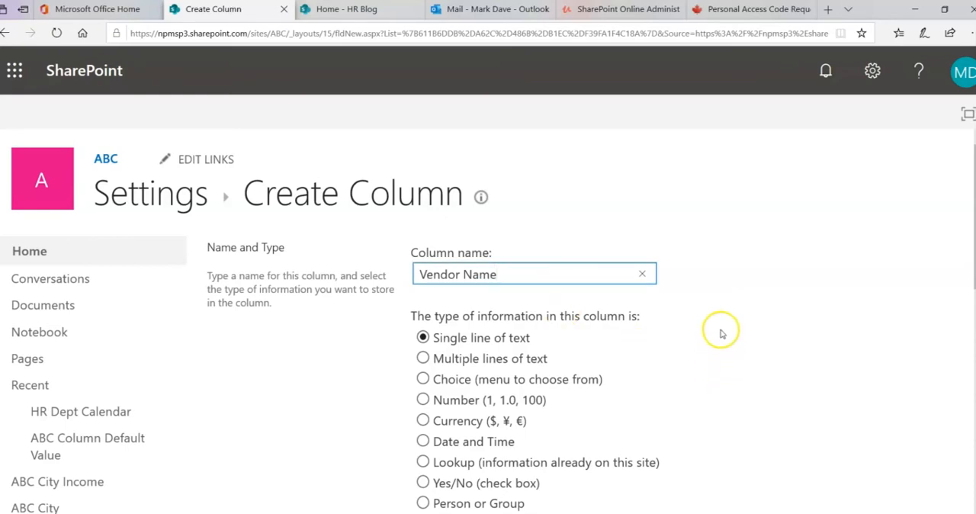
- Set the column's information type to Managed Metadata
{"action": "scroll", "coordinate": [722, 333], "scroll_direction": "down", "scroll_amount": 3}
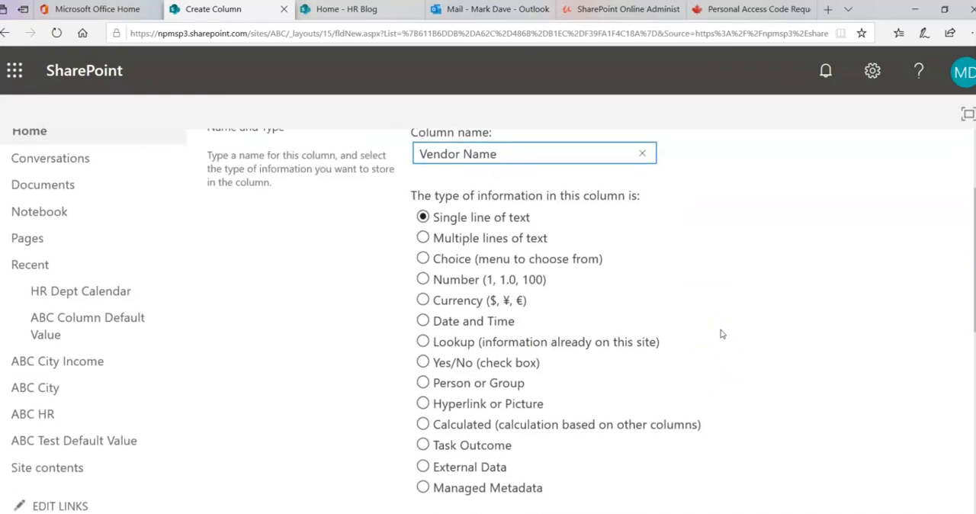
{"action": "scroll", "coordinate": [722, 333], "scroll_direction": "down", "scroll_amount": 2}
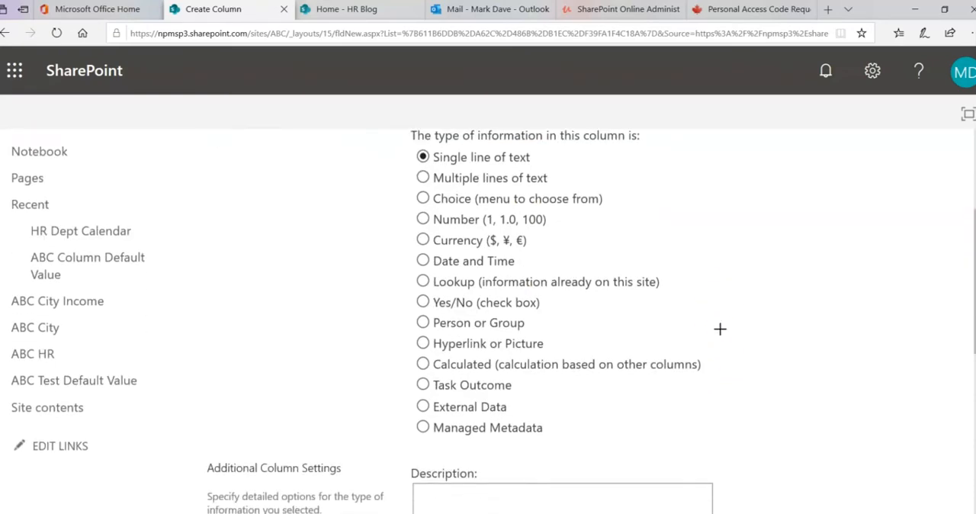
{"action": "mouse_move", "coordinate": [414, 417]}
{"action": "left_mouse_down"}
{"action": "mouse_move", "coordinate": [483, 439]}
{"action": "mouse_move", "coordinate": [561, 443]}
{"action": "left_mouse_up"}
{"action": "scroll", "coordinate": [669, 412], "scroll_direction": "down", "scroll_amount": 1}
{"action": "left_click", "coordinate": [423, 367]}
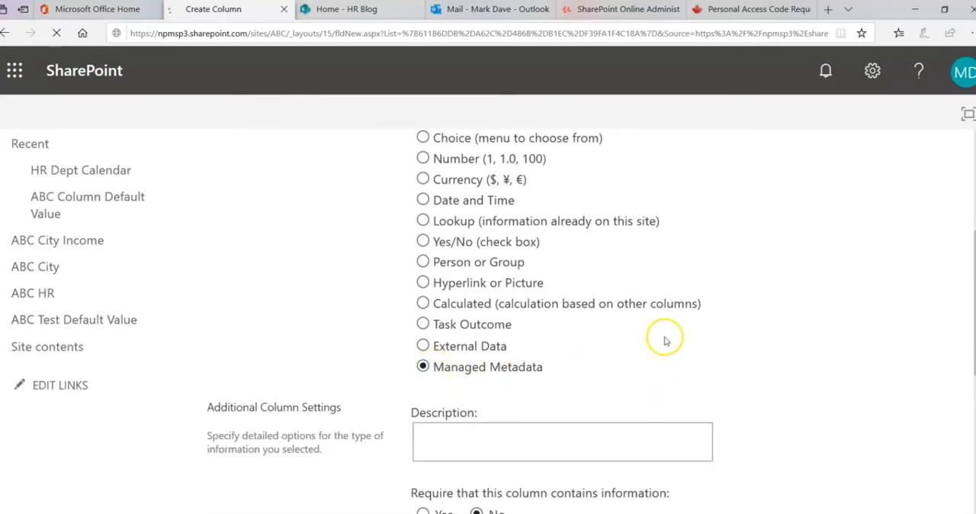
- Link the column to the managed term set Vendor Name in the ABC site collection's group
{"action": "scroll", "coordinate": [778, 346], "scroll_direction": "down", "scroll_amount": 3}
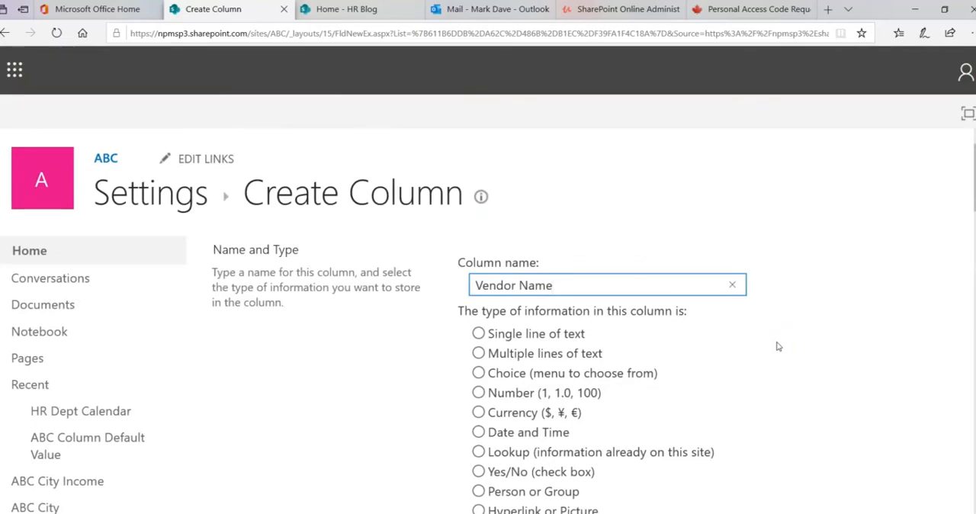
{"action": "scroll", "coordinate": [778, 346], "scroll_direction": "down", "scroll_amount": 3}
{"action": "scroll", "coordinate": [778, 346], "scroll_direction": "down", "scroll_amount": 2}
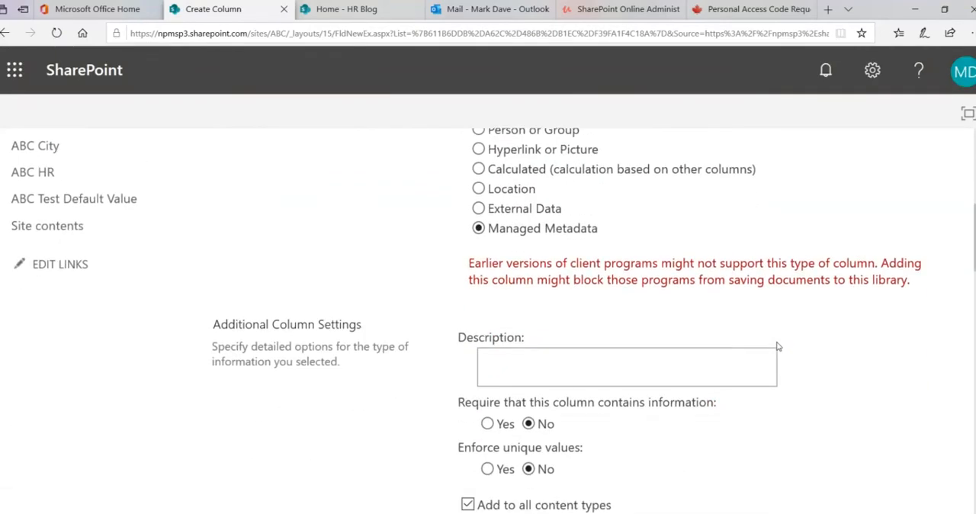
{"action": "scroll", "coordinate": [778, 347], "scroll_direction": "down", "scroll_amount": 2}
{"action": "scroll", "coordinate": [778, 346], "scroll_direction": "down", "scroll_amount": 1}
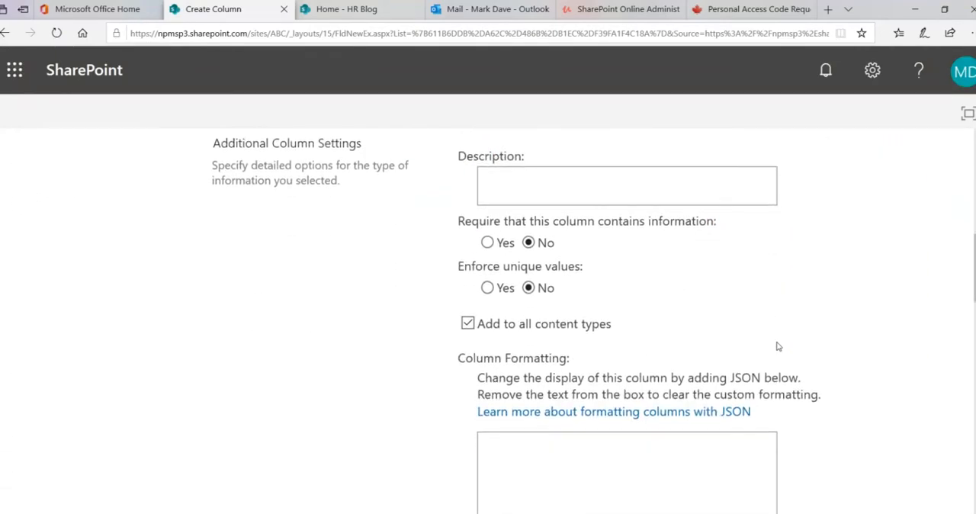
{"action": "scroll", "coordinate": [778, 346], "scroll_direction": "down", "scroll_amount": 7}
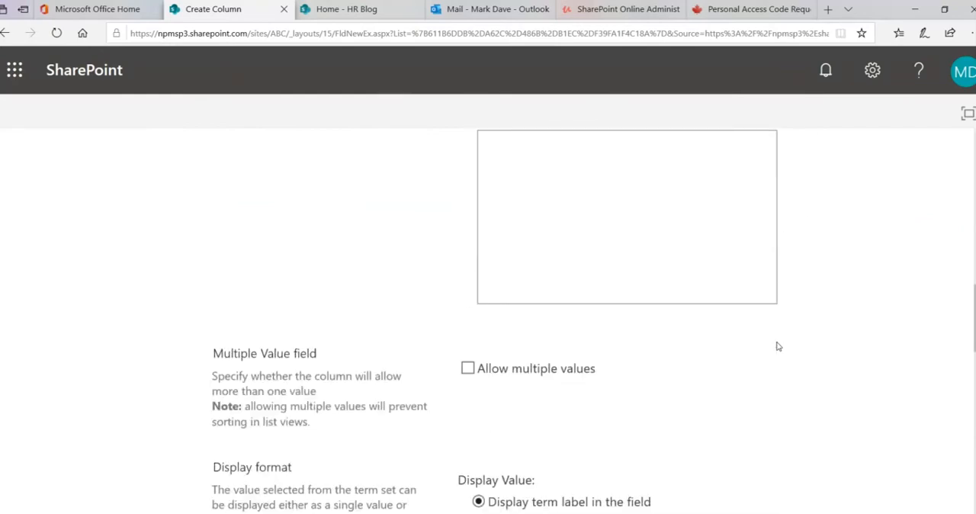
{"action": "scroll", "coordinate": [777, 346], "scroll_direction": "down", "scroll_amount": 5}
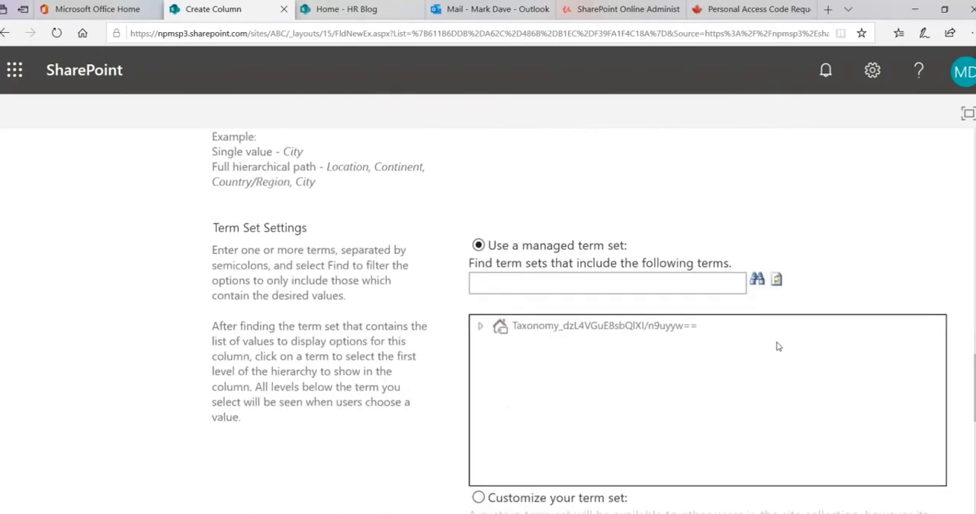
{"action": "mouse_move", "coordinate": [451, 223]}
{"action": "left_mouse_down"}
{"action": "mouse_move", "coordinate": [488, 272]}
{"action": "mouse_move", "coordinate": [736, 299]}
{"action": "mouse_move", "coordinate": [843, 298]}
{"action": "left_mouse_up"}
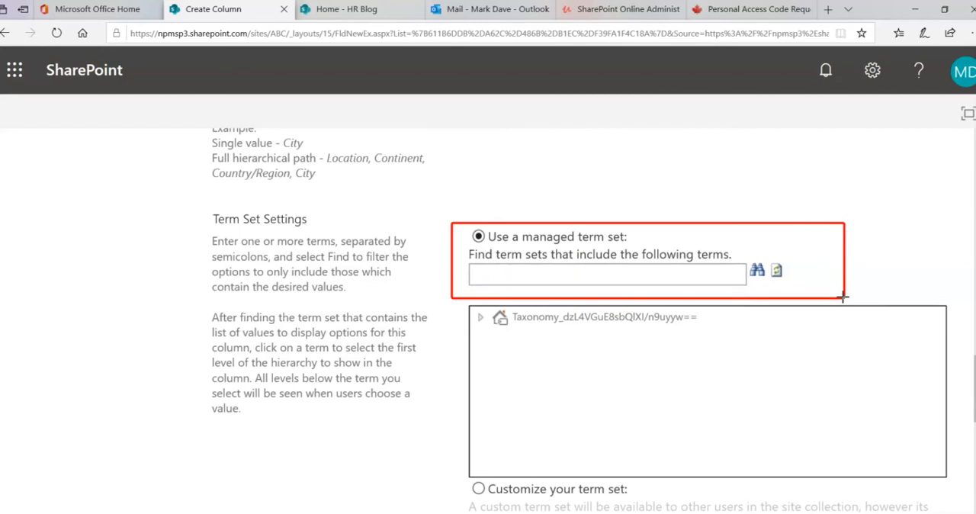
{"action": "key", "text": "Escape"}
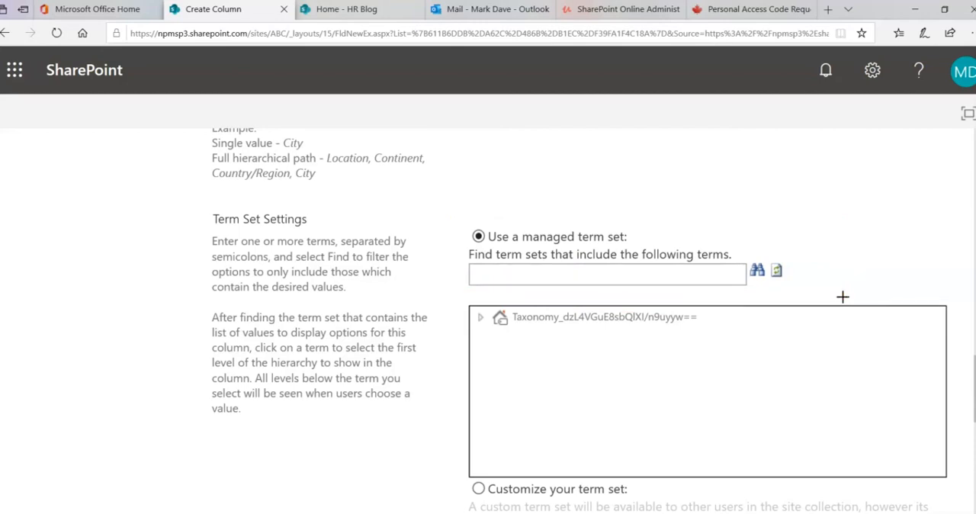
{"action": "left_click", "coordinate": [758, 273]}
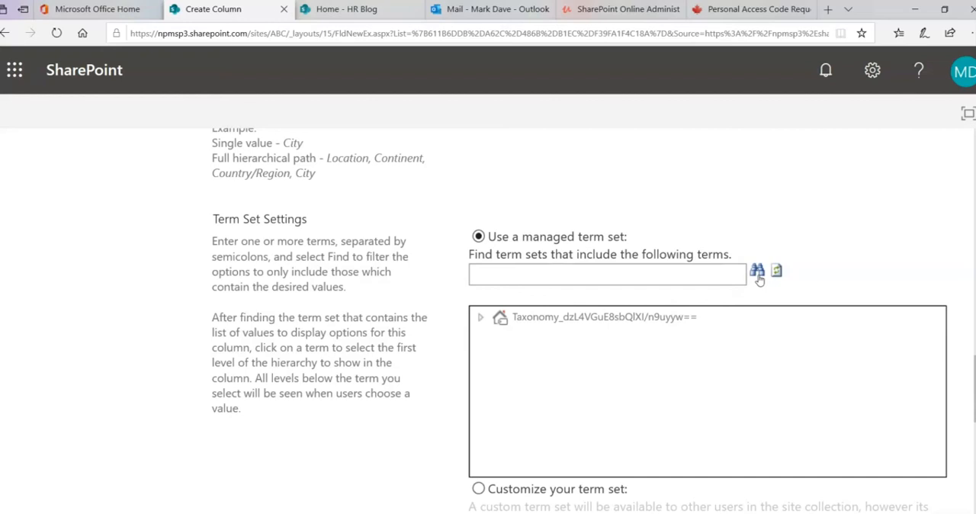
{"action": "left_click", "coordinate": [616, 318]}
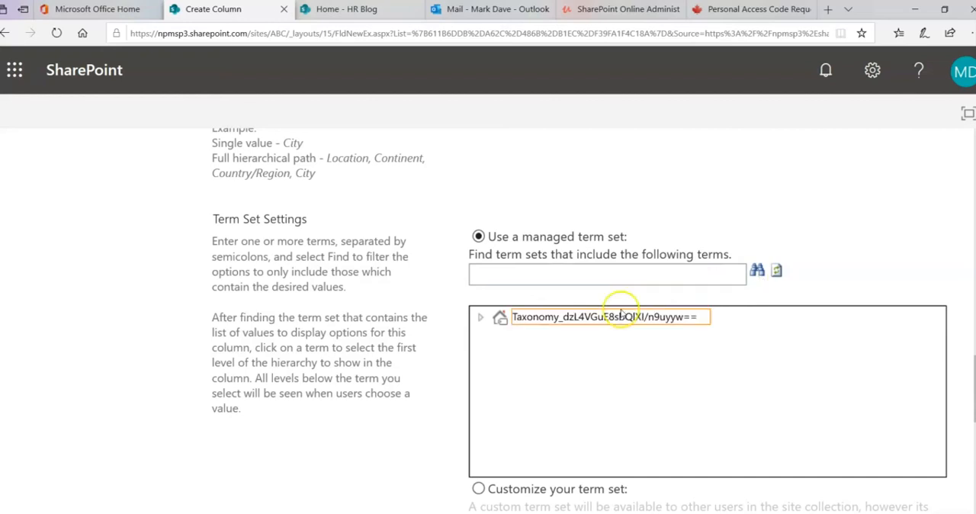
{"action": "left_click", "coordinate": [480, 319]}
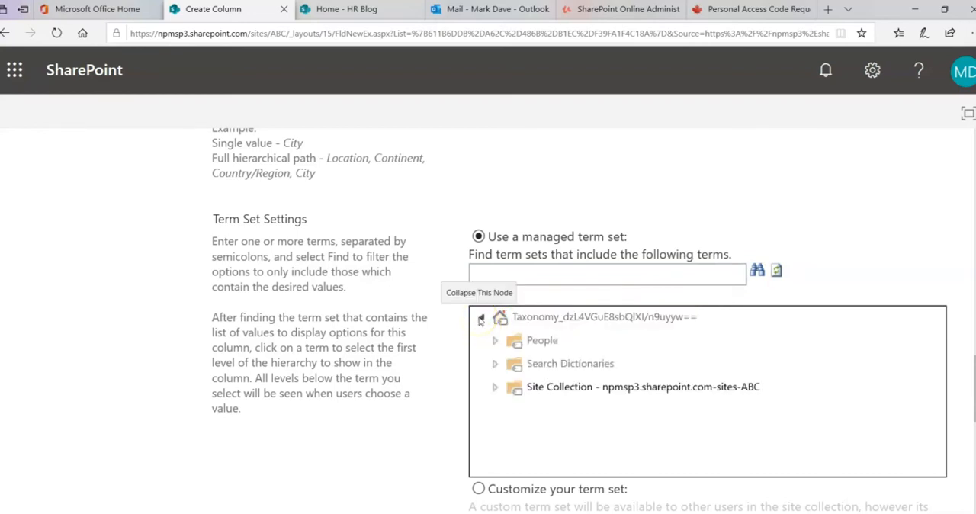
{"action": "left_click", "coordinate": [495, 388]}
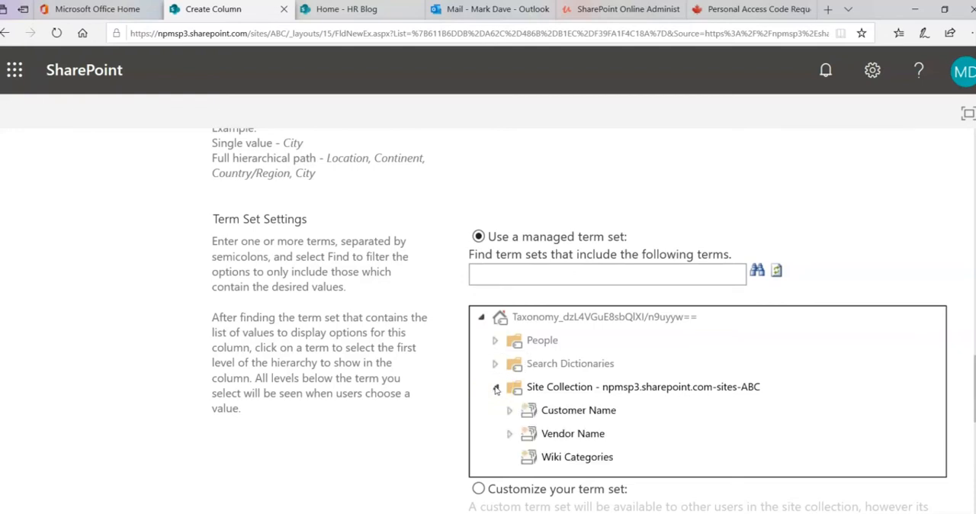
{"action": "left_click", "coordinate": [562, 441]}
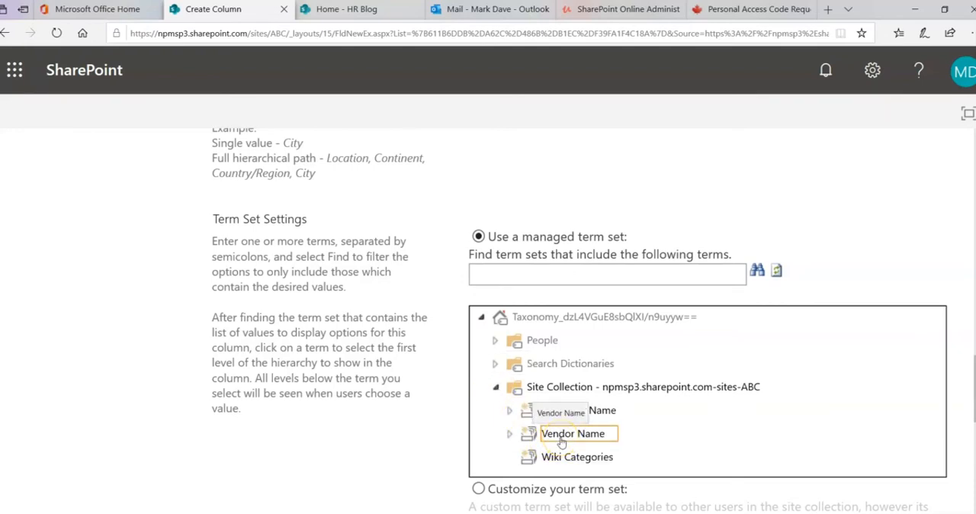
{"action": "left_click", "coordinate": [561, 440]}
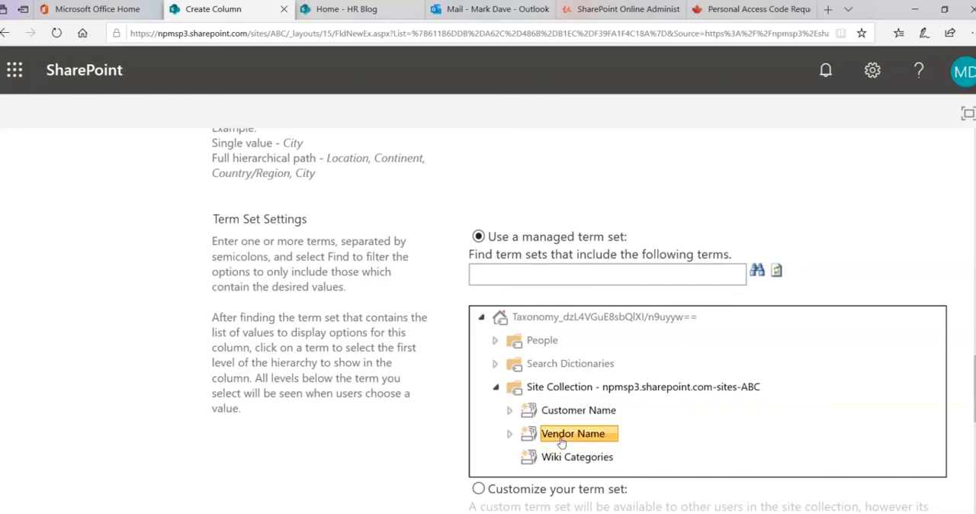
- Create the Vendor Name column with fill-in choices set to No and no default value
{"action": "scroll", "coordinate": [707, 320], "scroll_direction": "down", "scroll_amount": 3}
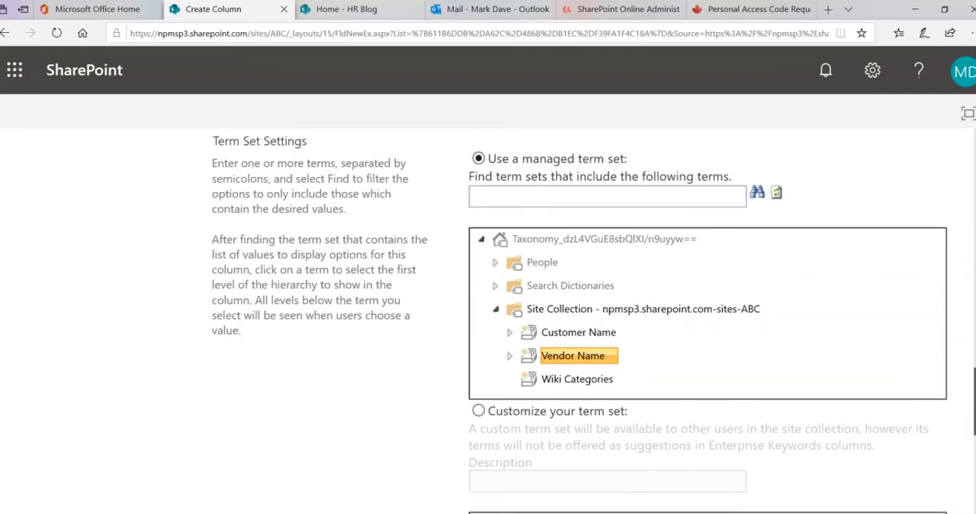
{"action": "scroll", "coordinate": [707, 320], "scroll_direction": "down", "scroll_amount": 4}
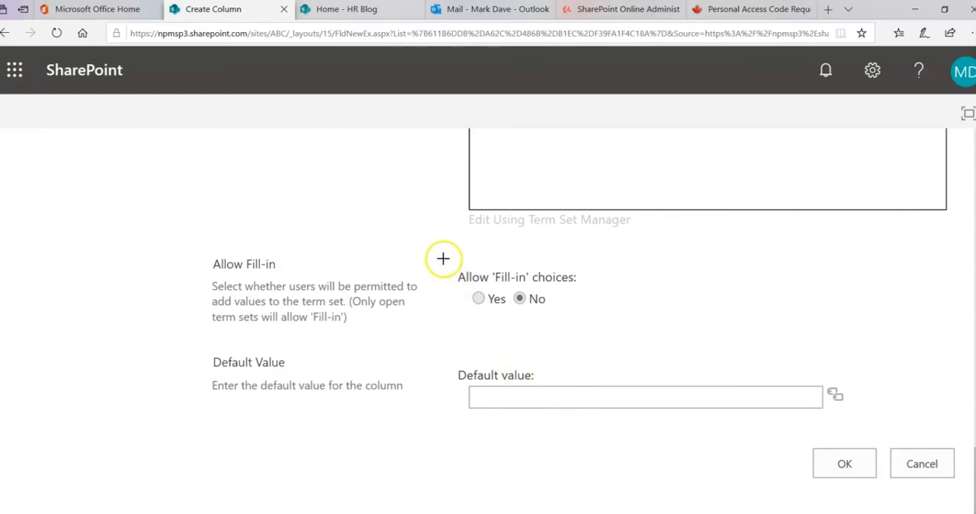
{"action": "left_click_drag", "start_coordinate": [443, 257], "coordinate": [608, 326]}
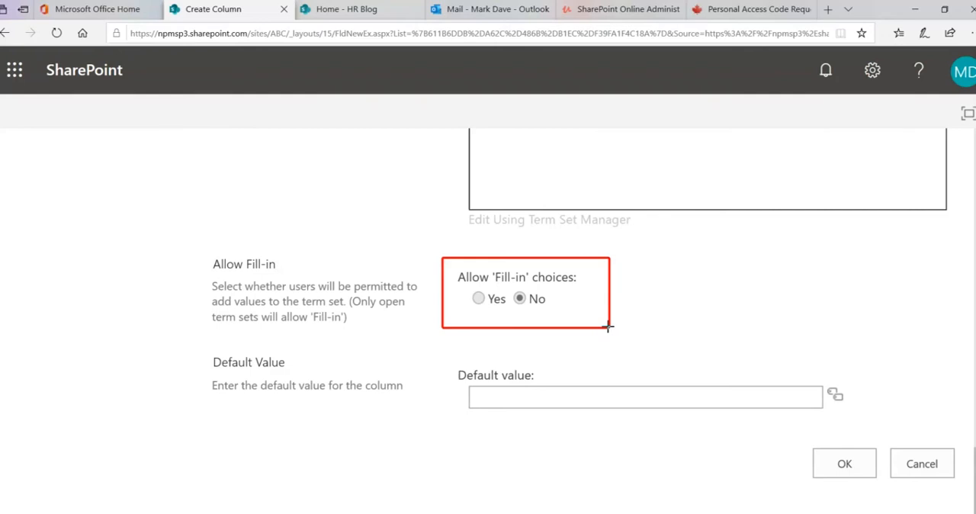
{"action": "mouse_move", "coordinate": [452, 364]}
{"action": "left_mouse_down"}
{"action": "mouse_move", "coordinate": [645, 428]}
{"action": "mouse_move", "coordinate": [868, 424]}
{"action": "left_mouse_up"}
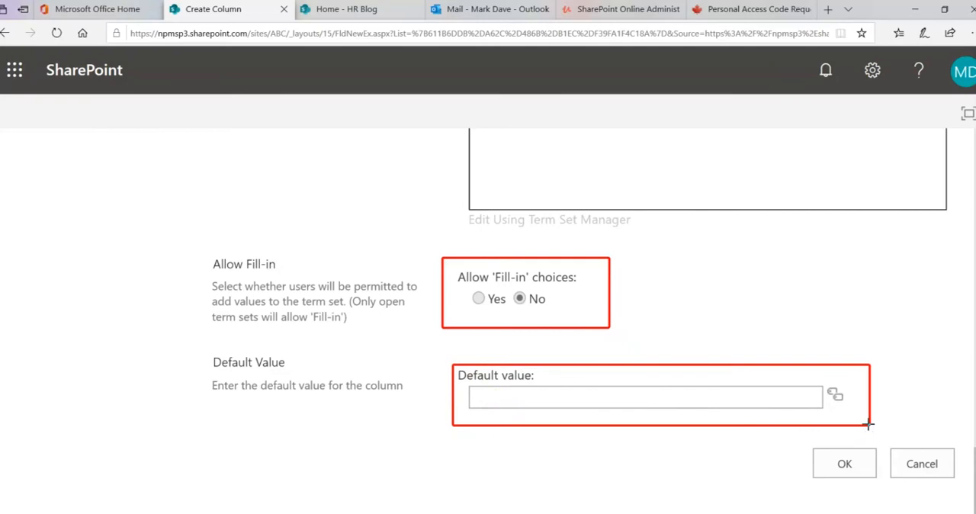
{"action": "key", "text": "Escape"}
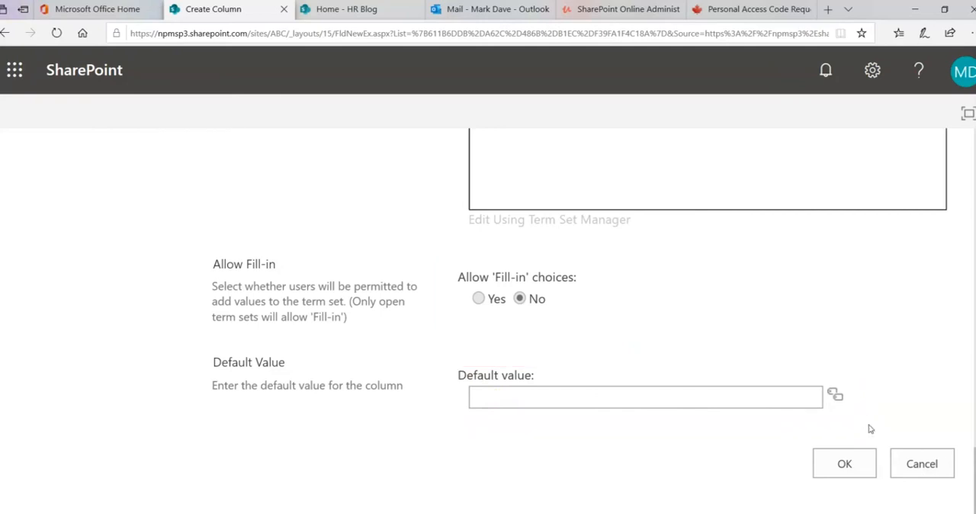
{"action": "left_click", "coordinate": [847, 462]}
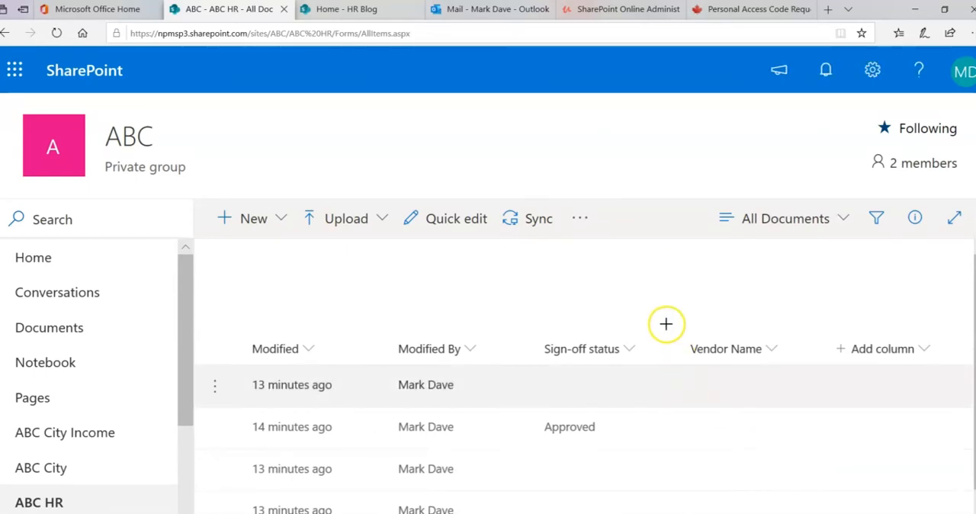
- Check the library's column headers for the new Vendor Name column, then return to the file names
{"action": "left_click_drag", "start_coordinate": [665, 323], "coordinate": [792, 373]}
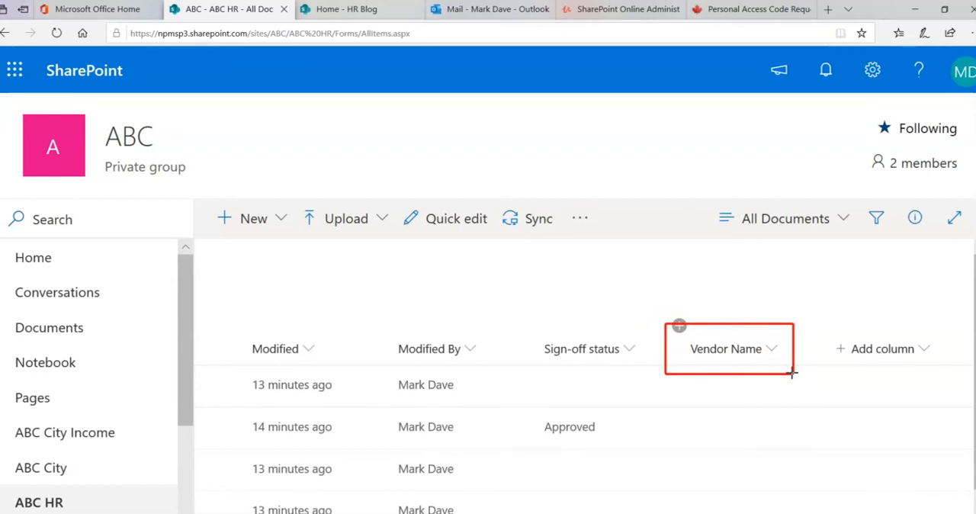
{"action": "key", "text": "Escape"}
{"action": "left_click_drag", "start_coordinate": [663, 513], "coordinate": [411, 513]}
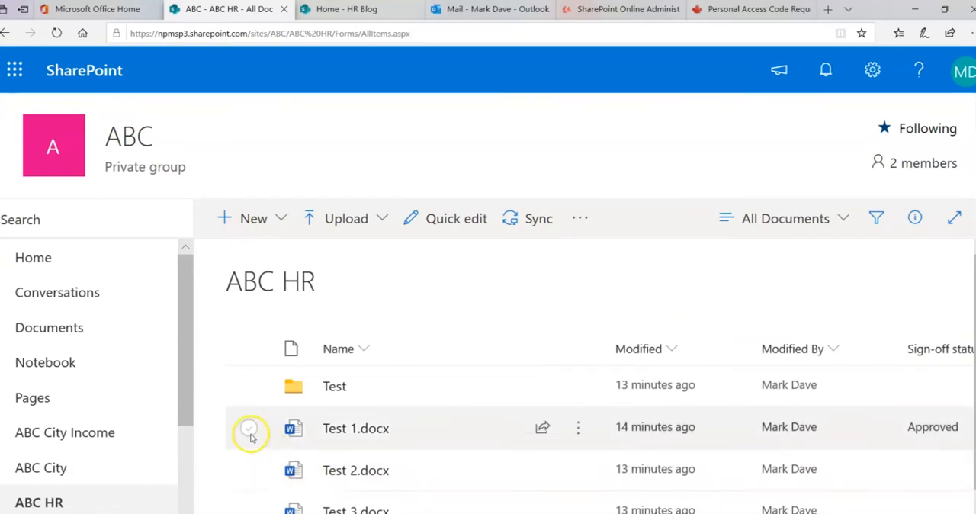
- Select Test 1.docx in the ABC HR library and show its Vendor Name property in the file details
{"action": "left_click", "coordinate": [251, 436]}
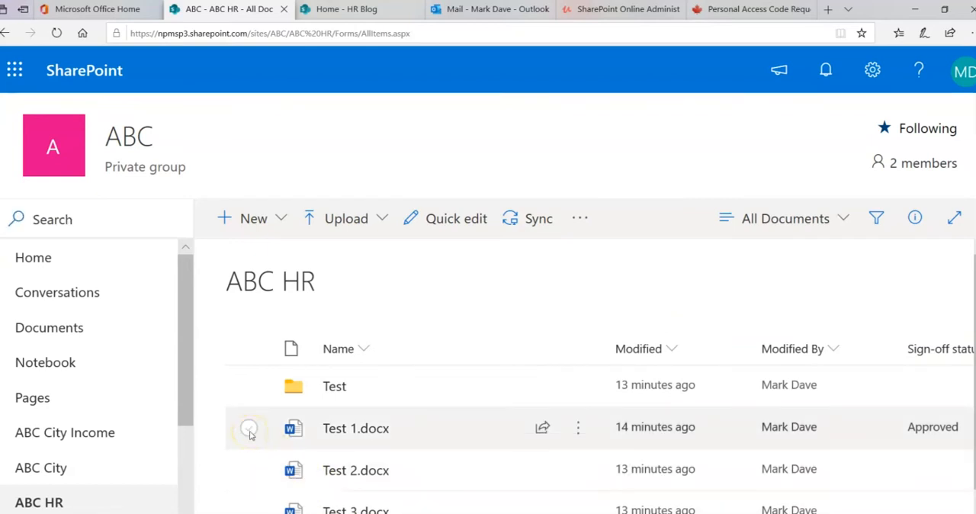
{"action": "left_click_drag", "start_coordinate": [412, 513], "coordinate": [703, 513]}
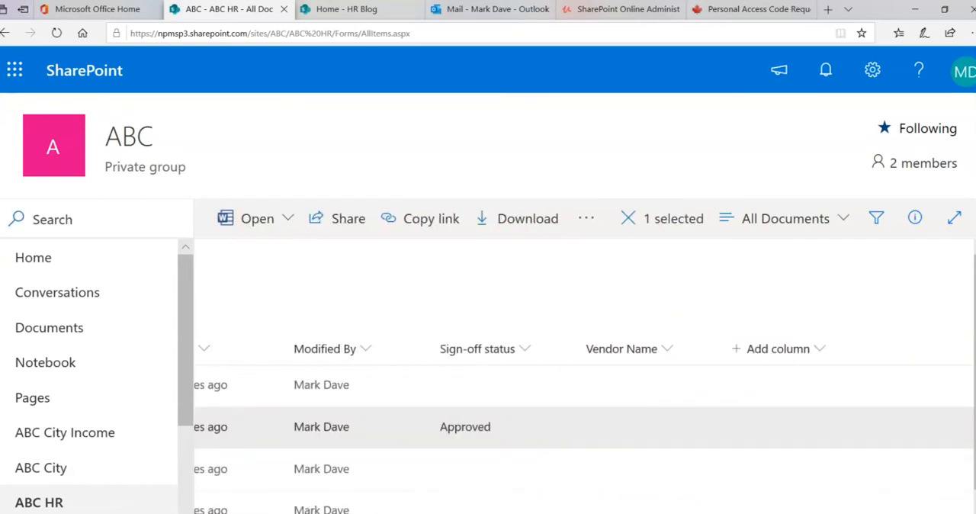
{"action": "left_click", "coordinate": [914, 222]}
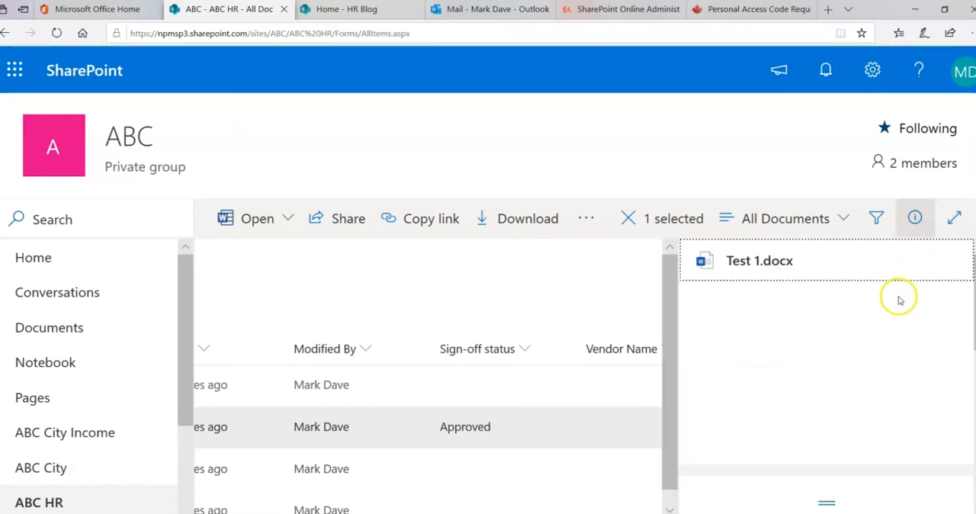
{"action": "scroll", "coordinate": [827, 366], "scroll_direction": "down", "scroll_amount": 10}
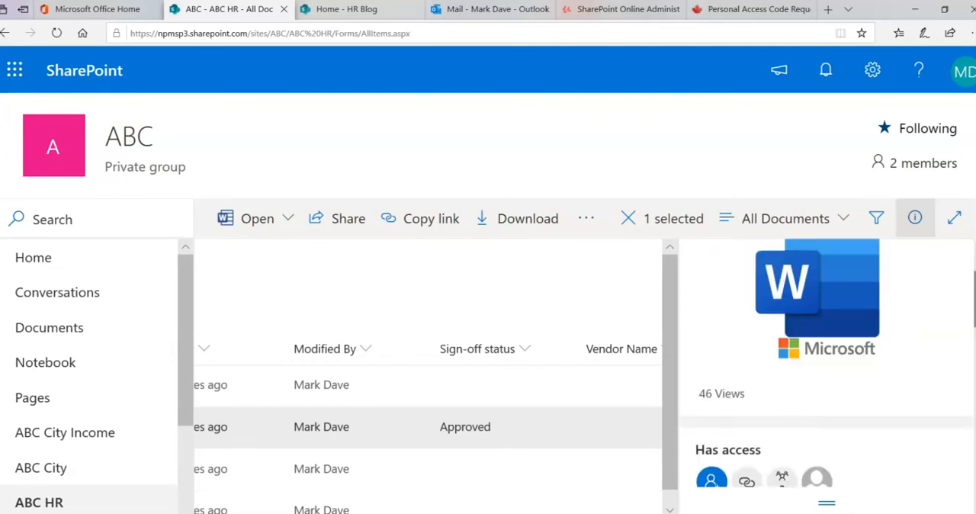
{"action": "scroll", "coordinate": [827, 366], "scroll_direction": "down", "scroll_amount": 5}
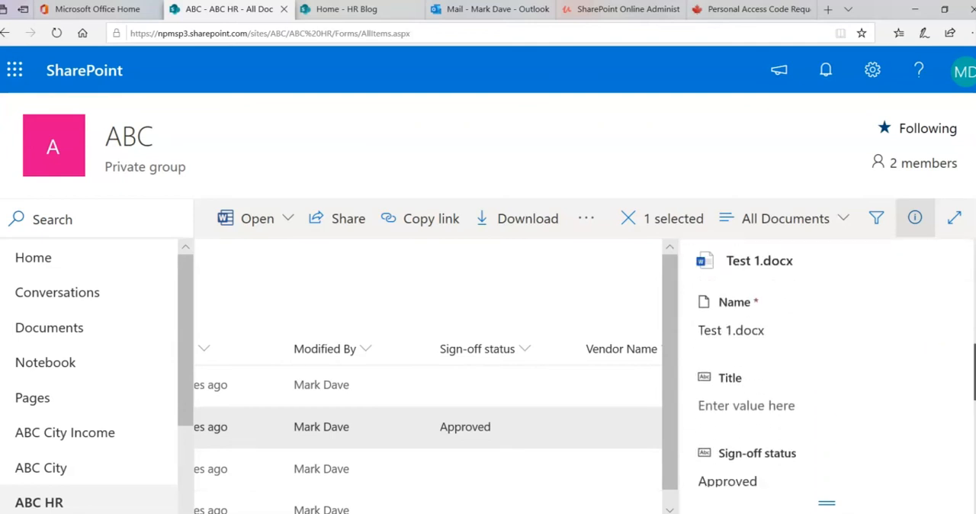
{"action": "scroll", "coordinate": [827, 366], "scroll_direction": "down", "scroll_amount": 1}
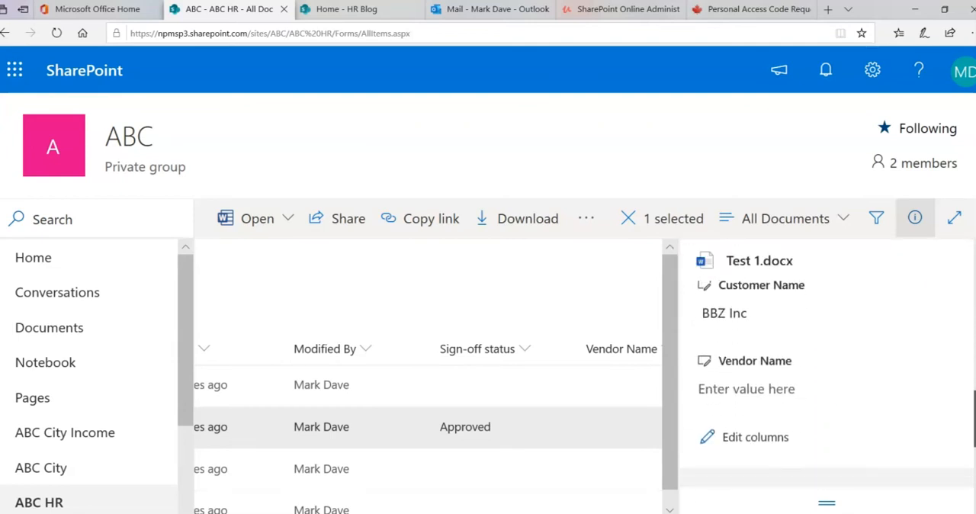
- Set the Vendor Name of Test 1.docx to ABC Company, chosen from the Vendor Name term set
{"action": "left_click", "coordinate": [768, 390]}
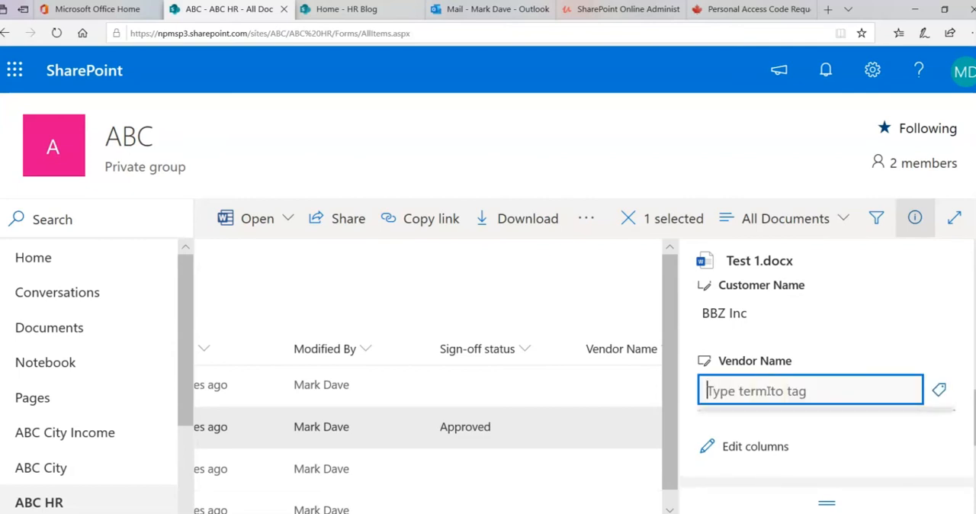
{"action": "mouse_move", "coordinate": [690, 344]}
{"action": "left_mouse_down"}
{"action": "mouse_move", "coordinate": [697, 390]}
{"action": "mouse_move", "coordinate": [968, 416]}
{"action": "left_mouse_up"}
{"action": "left_click_drag", "start_coordinate": [929, 381], "coordinate": [958, 406]}
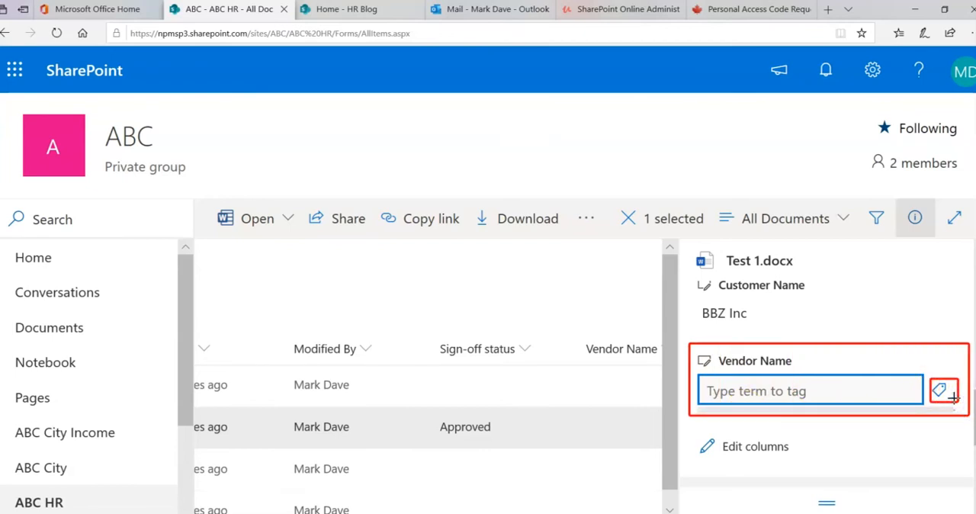
{"action": "key", "text": "Escape"}
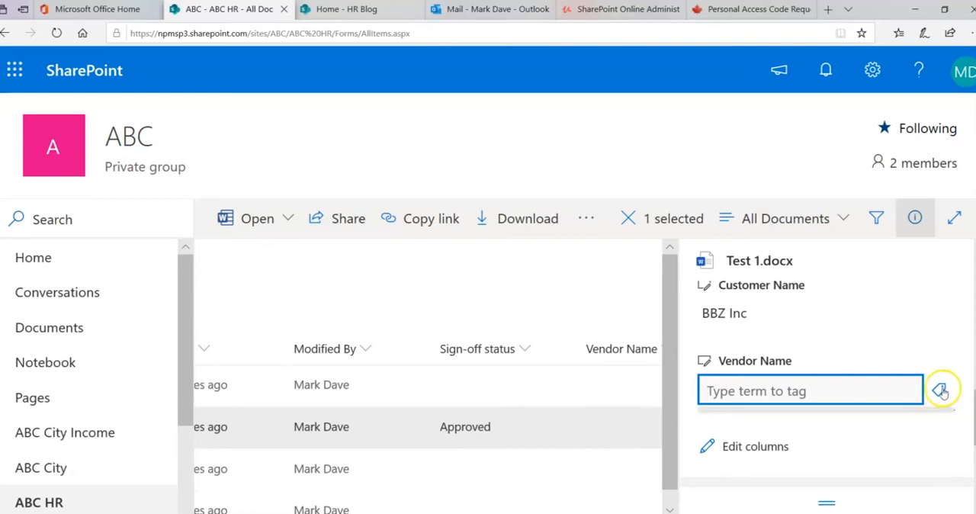
{"action": "left_click", "coordinate": [940, 390]}
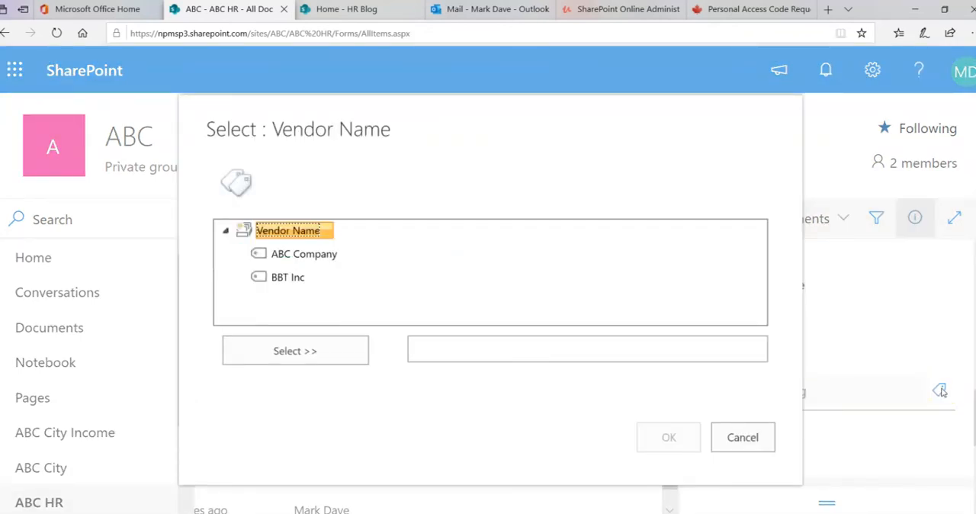
{"action": "left_click", "coordinate": [311, 259]}
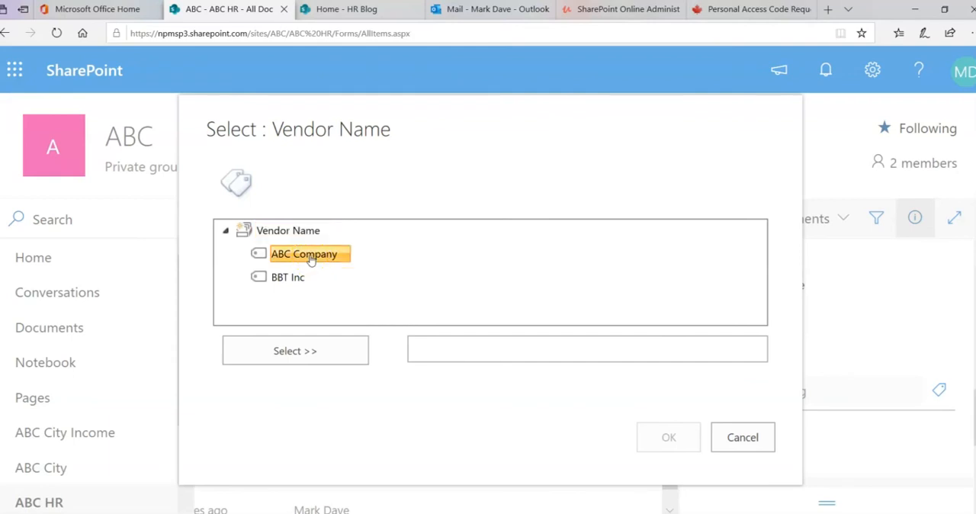
{"action": "left_click", "coordinate": [311, 354]}
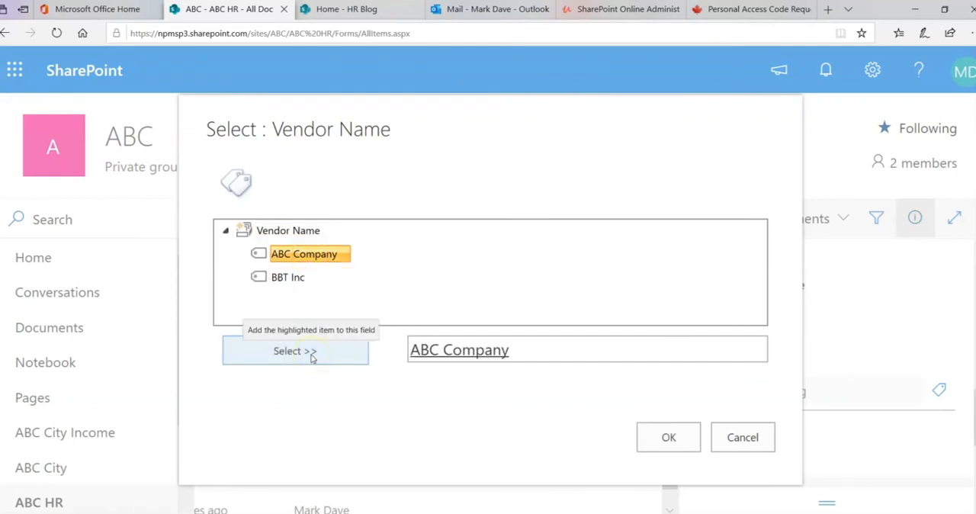
{"action": "left_click", "coordinate": [646, 437]}
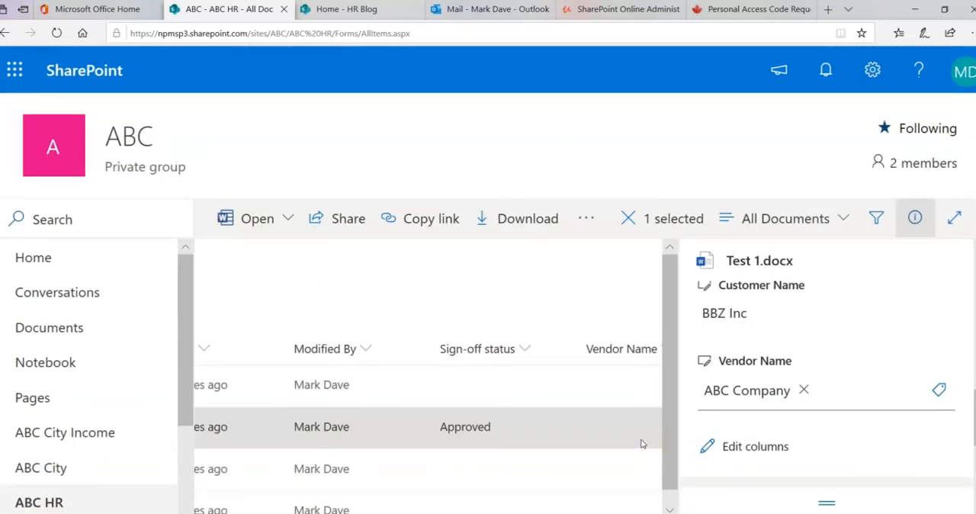
- Deselect the file, hide the details and check the Vendor Name value of Test 1.docx in the library list
{"action": "left_click", "coordinate": [549, 299]}
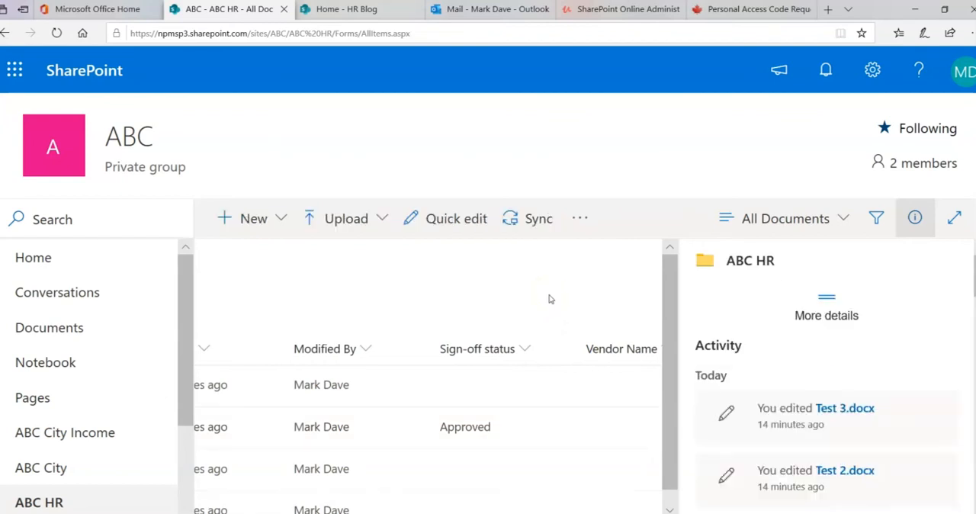
{"action": "left_click", "coordinate": [914, 219]}
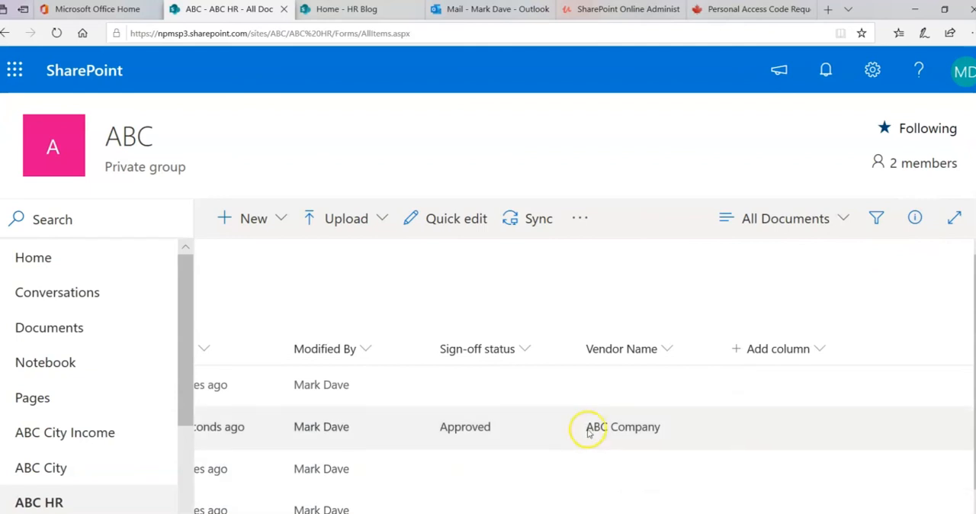
{"action": "mouse_move", "coordinate": [570, 406]}
{"action": "left_mouse_down"}
{"action": "mouse_move", "coordinate": [638, 449]}
{"action": "mouse_move", "coordinate": [682, 443]}
{"action": "left_mouse_up"}
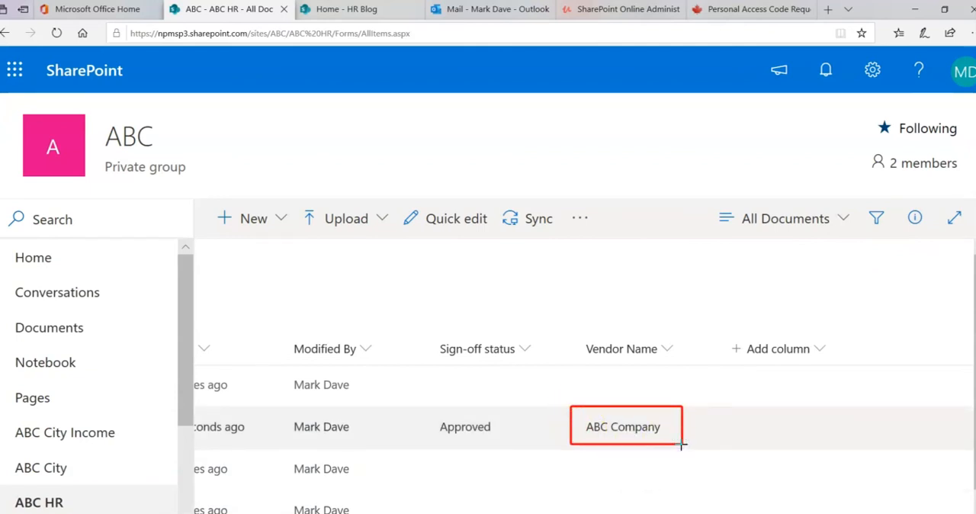
- Select Test 2.docx and show its Vendor Name property in the file details
{"action": "left_click_drag", "start_coordinate": [665, 513], "coordinate": [366, 513]}
{"action": "scroll", "coordinate": [293, 490], "scroll_direction": "down", "scroll_amount": 1}
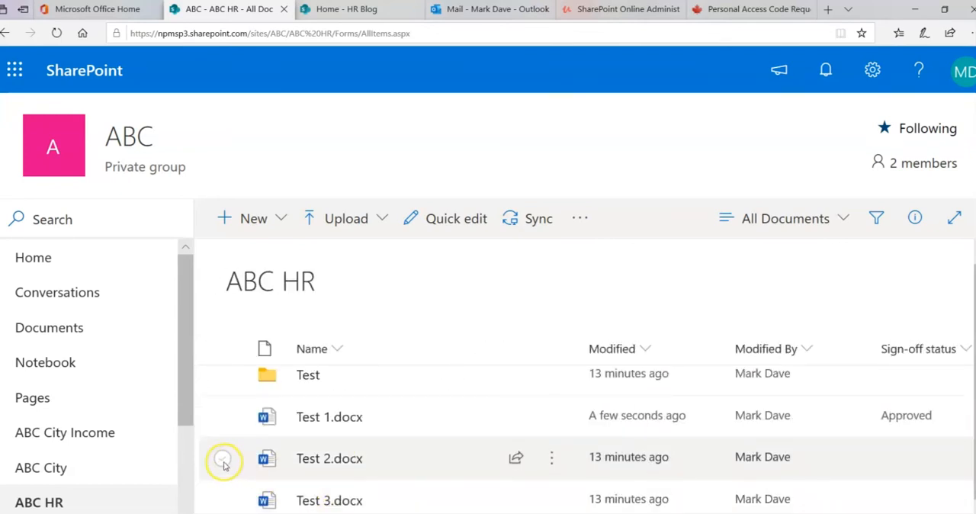
{"action": "left_click", "coordinate": [223, 463]}
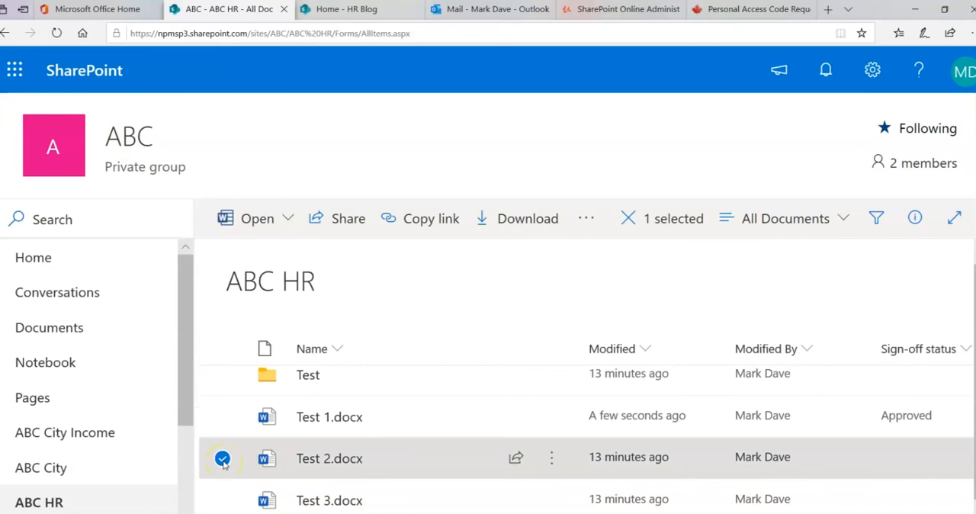
{"action": "left_click_drag", "start_coordinate": [427, 513], "coordinate": [686, 513]}
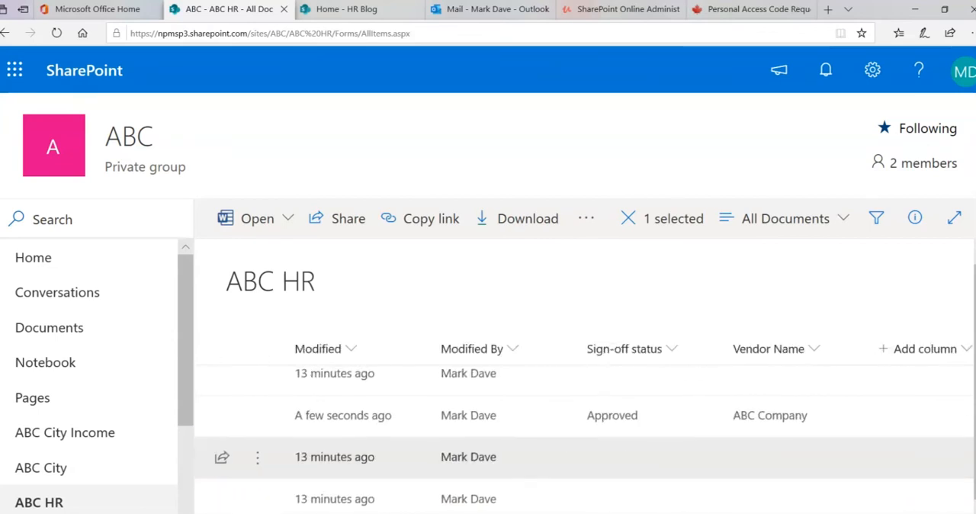
{"action": "left_click", "coordinate": [915, 220]}
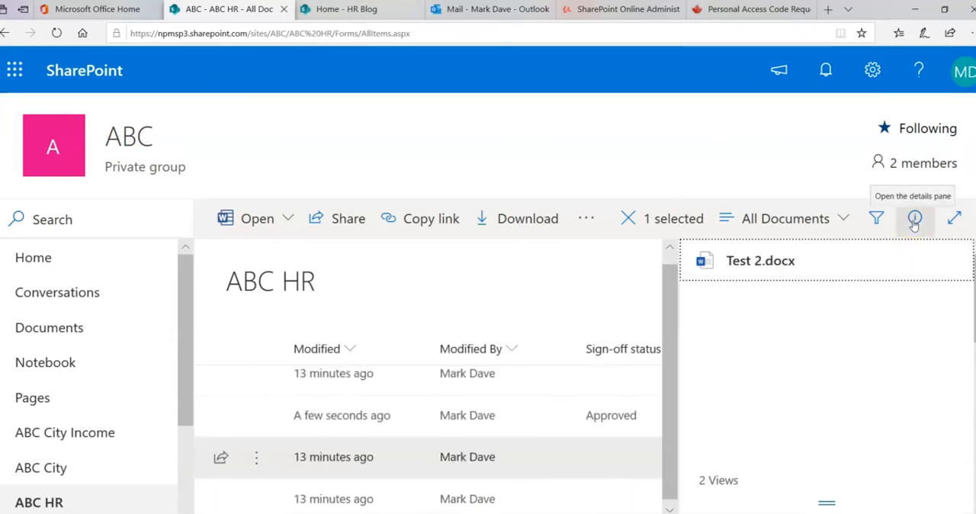
{"action": "scroll", "coordinate": [968, 305], "scroll_direction": "down", "scroll_amount": 5}
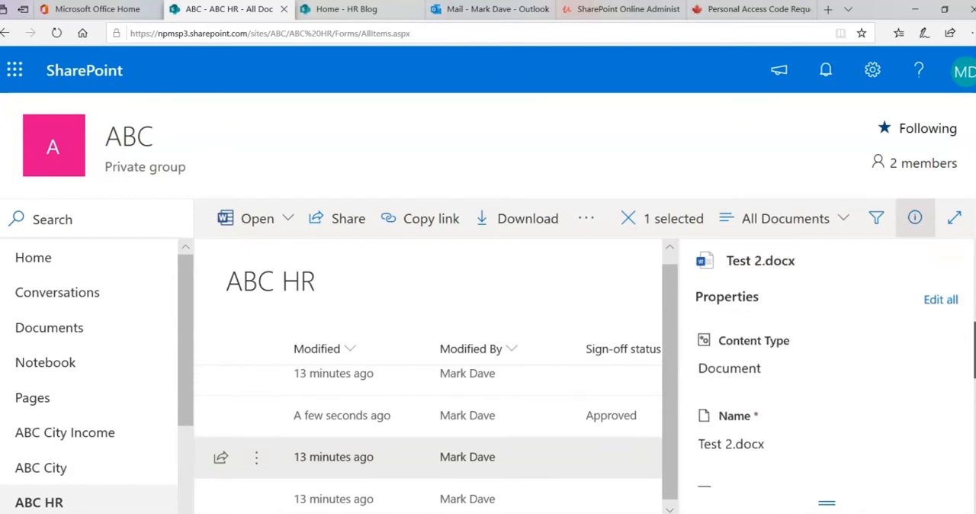
{"action": "scroll", "coordinate": [827, 382], "scroll_direction": "down", "scroll_amount": 3}
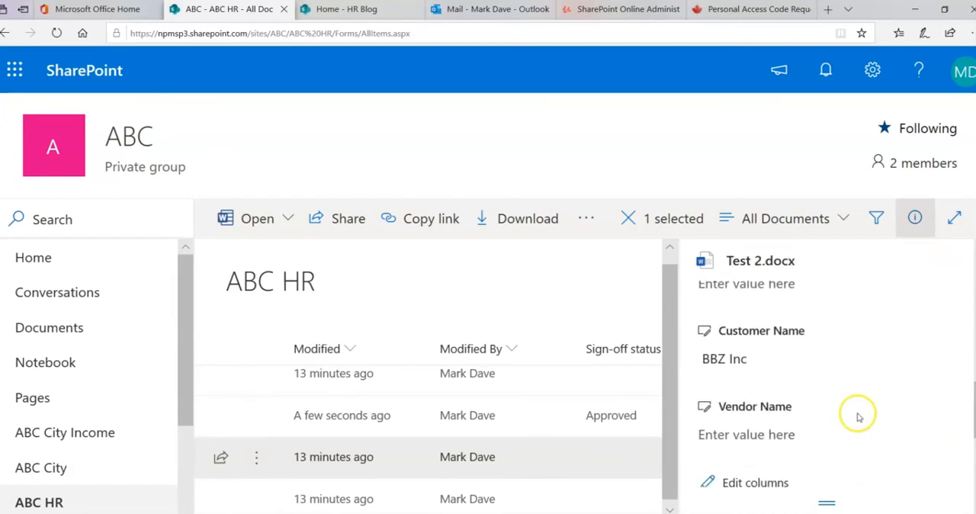
- Enter AB as the Vendor Name of Test 2.docx and accept the suggested term ABC Company
{"action": "left_click", "coordinate": [776, 436]}
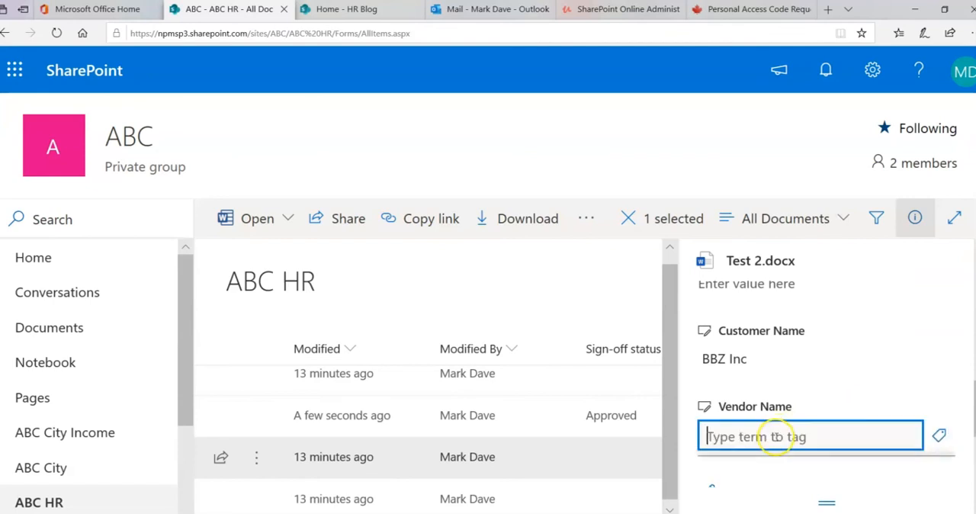
{"action": "type", "text": "ABC Company"}
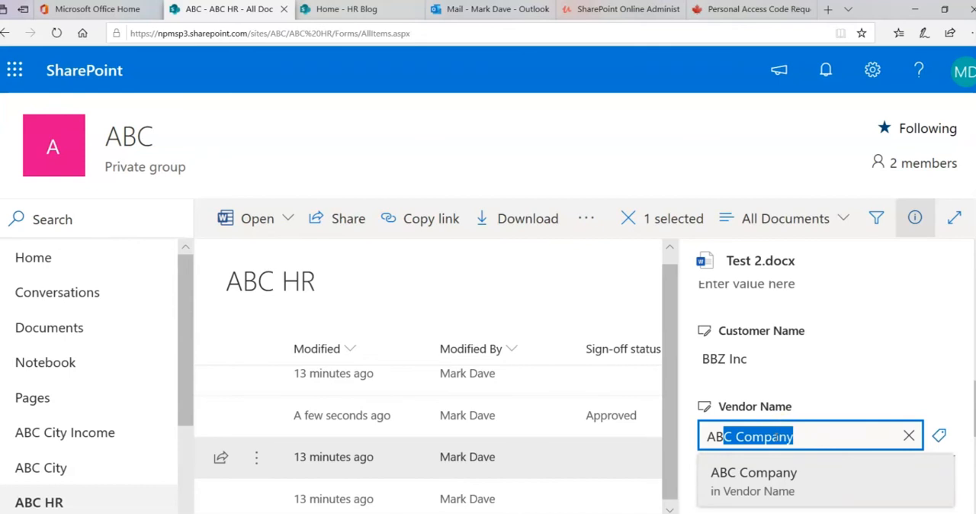
{"action": "key", "text": "Return"}
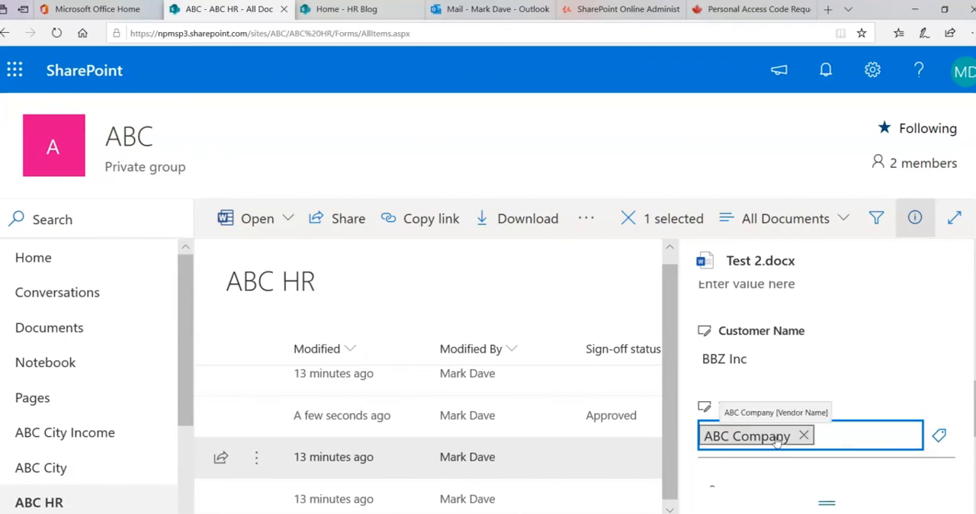
- Remove the vendor term from Test 2.docx, hide the details and deselect the file
{"action": "key", "text": "BackSpace"}
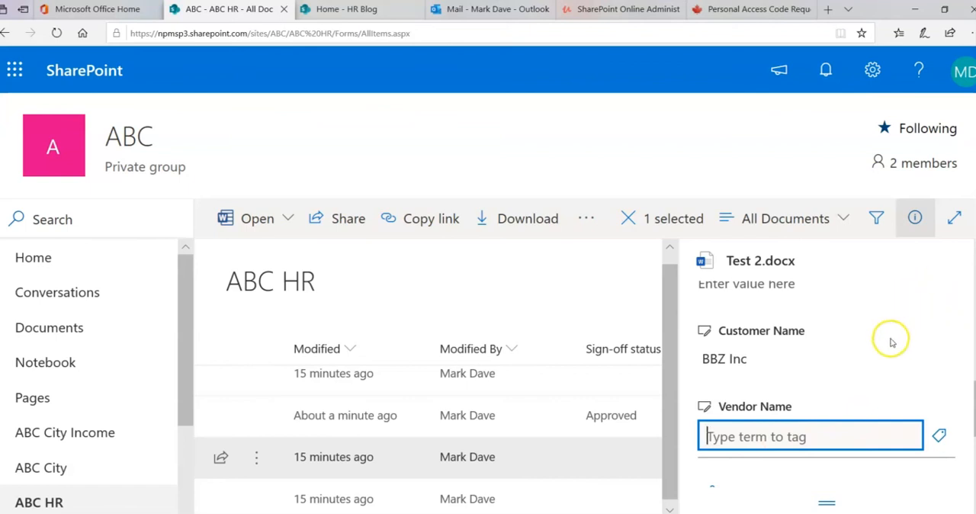
{"action": "left_click", "coordinate": [603, 286]}
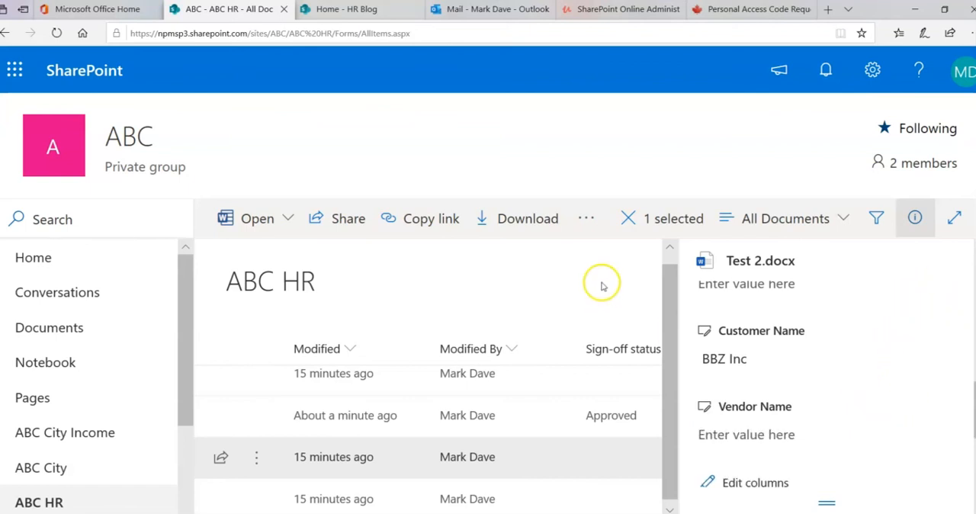
{"action": "left_click", "coordinate": [915, 219]}
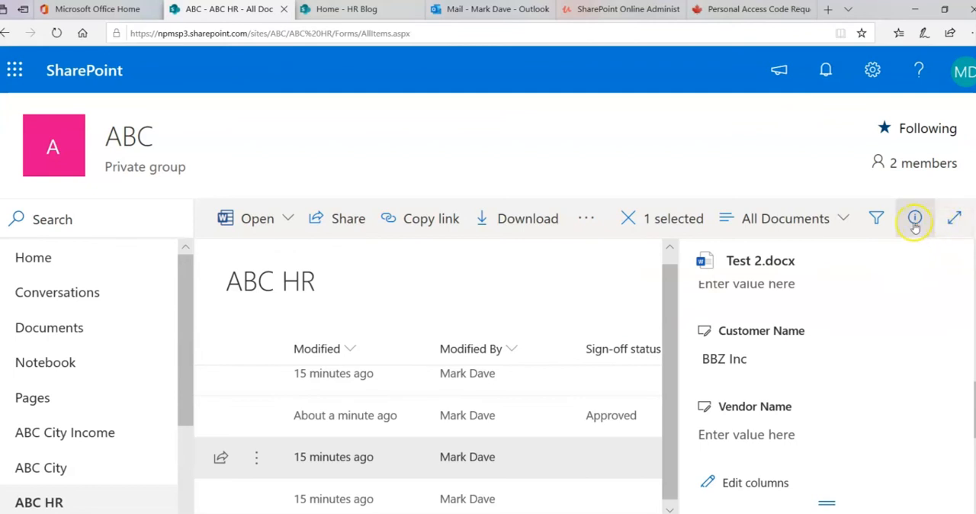
{"action": "left_click_drag", "start_coordinate": [488, 512], "coordinate": [265, 503]}
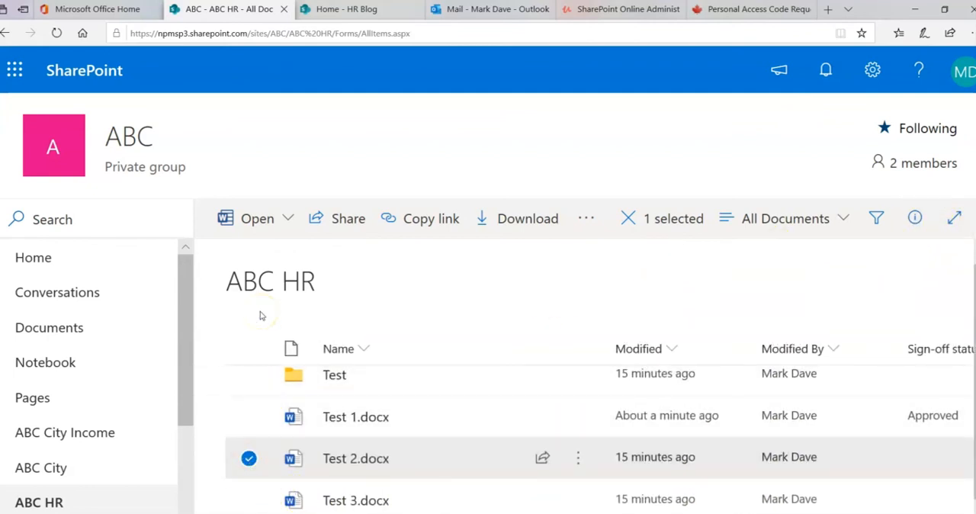
{"action": "left_click", "coordinate": [250, 458]}
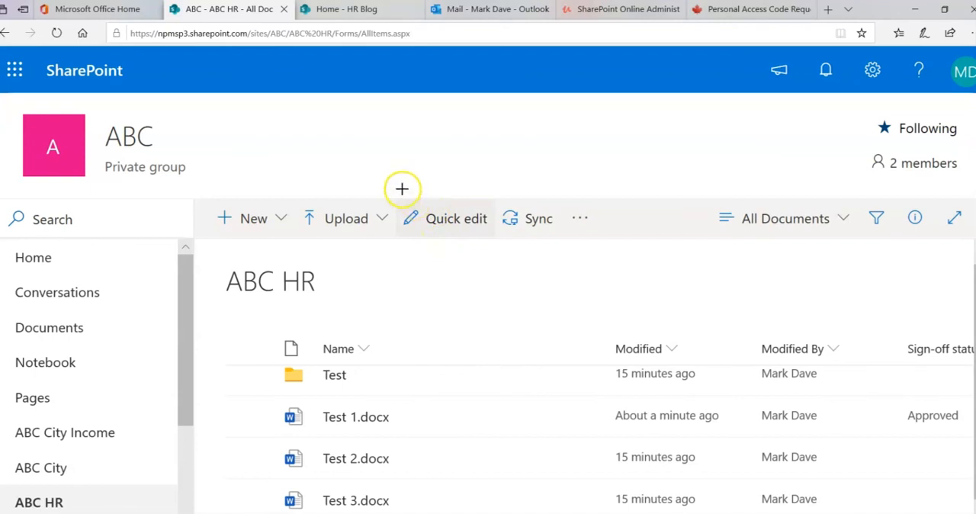
- Switch the library to quick edit and set the Test folder's Vendor Name to the suggested term BBT Inc by entering BB
{"action": "mouse_move", "coordinate": [401, 187]}
{"action": "left_mouse_down"}
{"action": "mouse_move", "coordinate": [483, 249]}
{"action": "mouse_move", "coordinate": [516, 250]}
{"action": "left_mouse_up"}
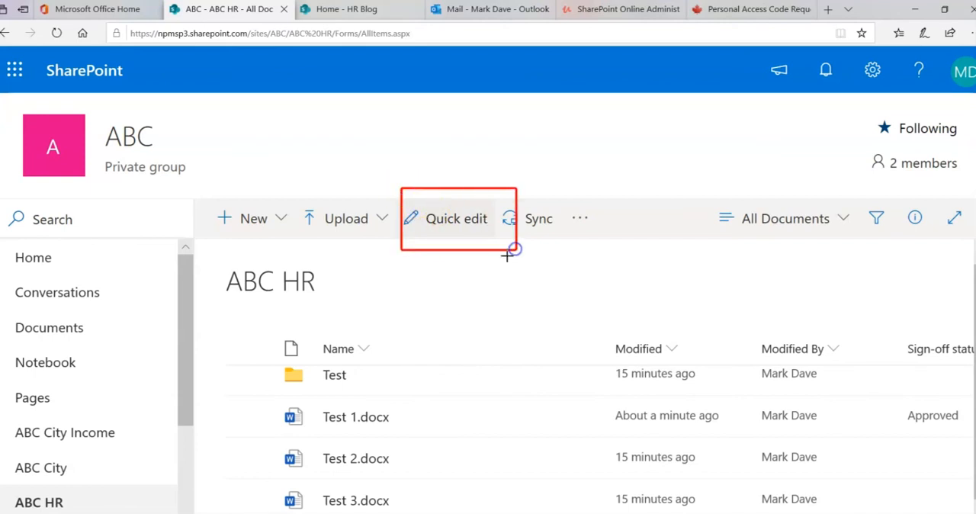
{"action": "left_click", "coordinate": [473, 224]}
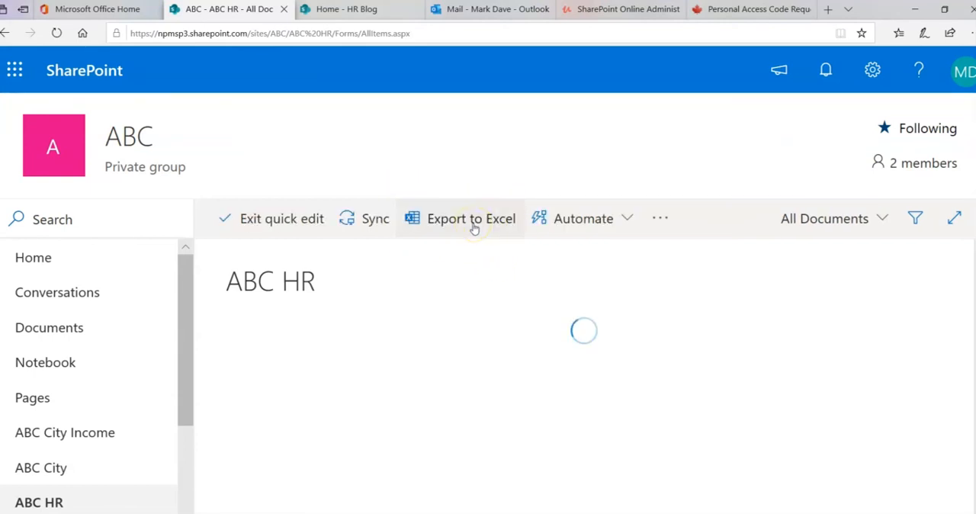
{"action": "left_click_drag", "start_coordinate": [572, 513], "coordinate": [709, 513]}
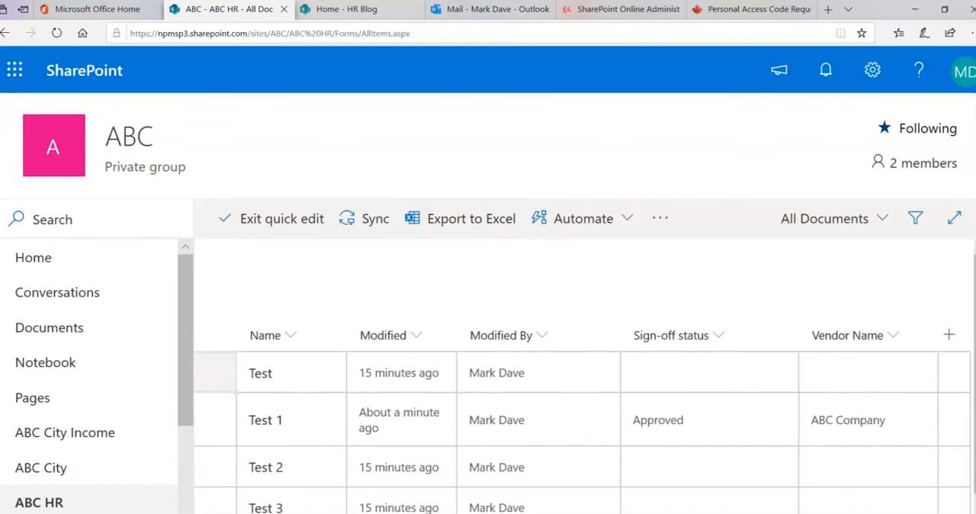
{"action": "left_click", "coordinate": [819, 374]}
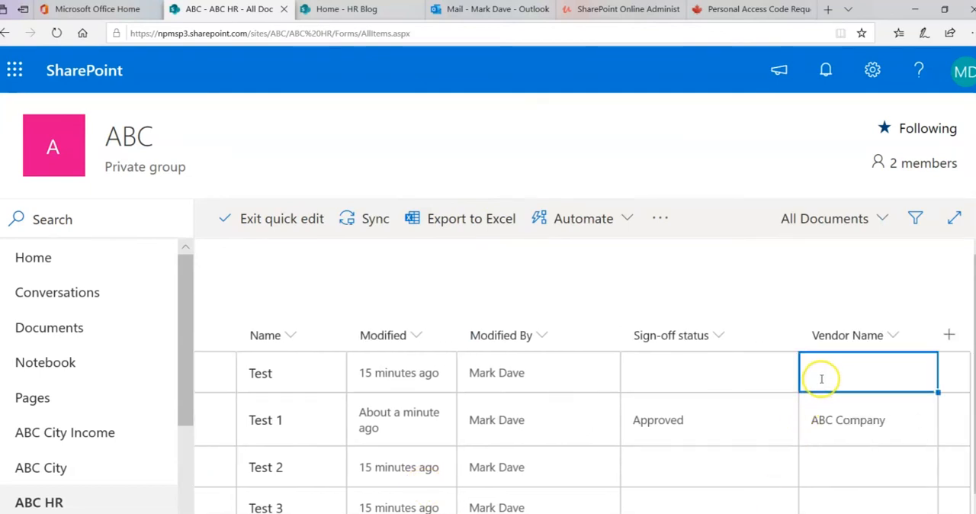
{"action": "left_click", "coordinate": [825, 375]}
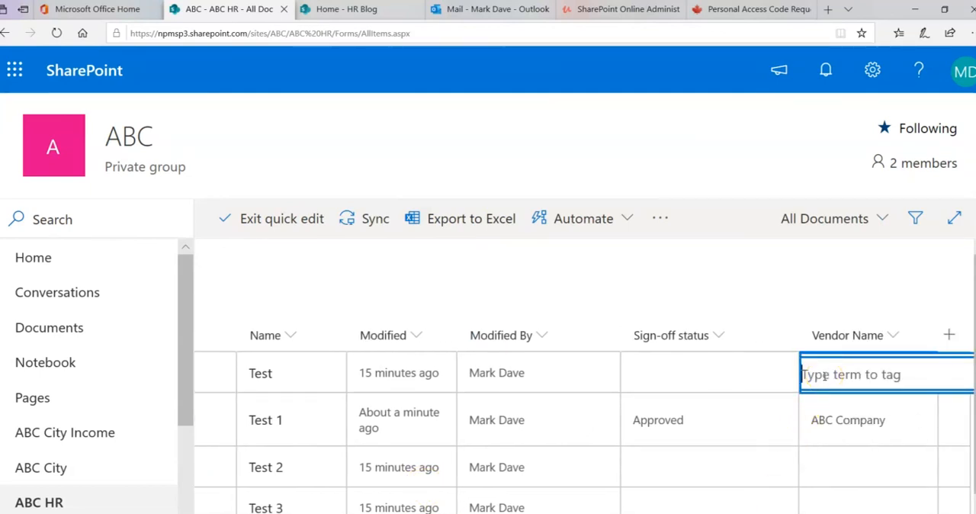
{"action": "type", "text": "BBT Inc"}
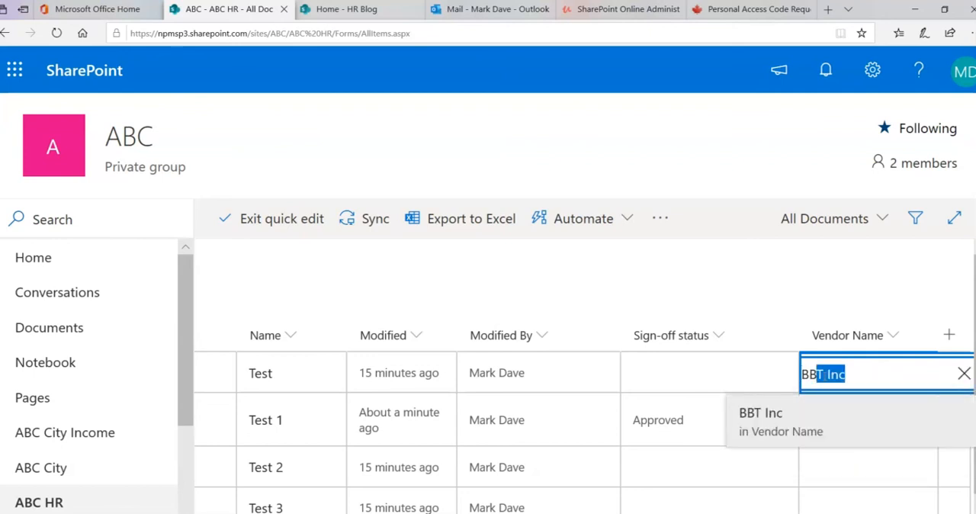
{"action": "key", "text": "Return"}
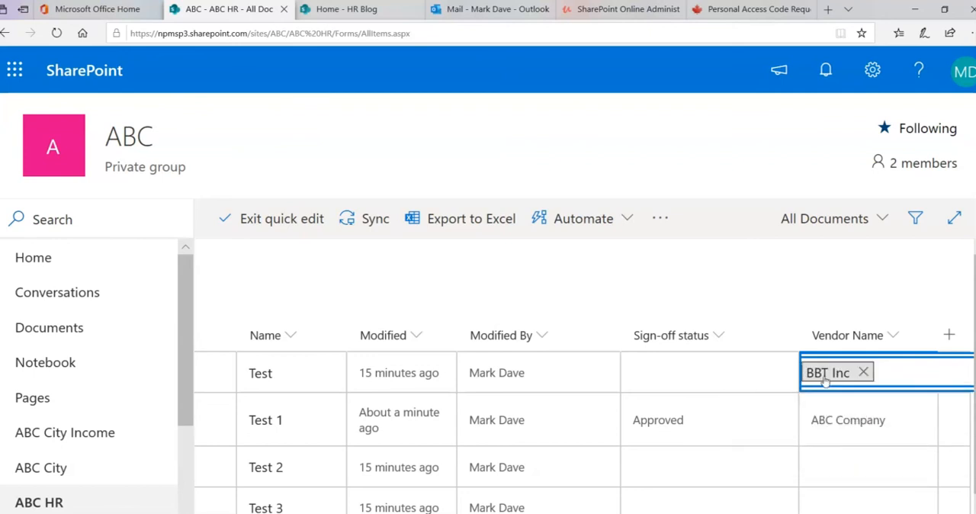
- Fill ABC Company from Test 1's Vendor Name cell down to Test 2 and Test 3, and exit quick edit
{"action": "left_click", "coordinate": [873, 415]}
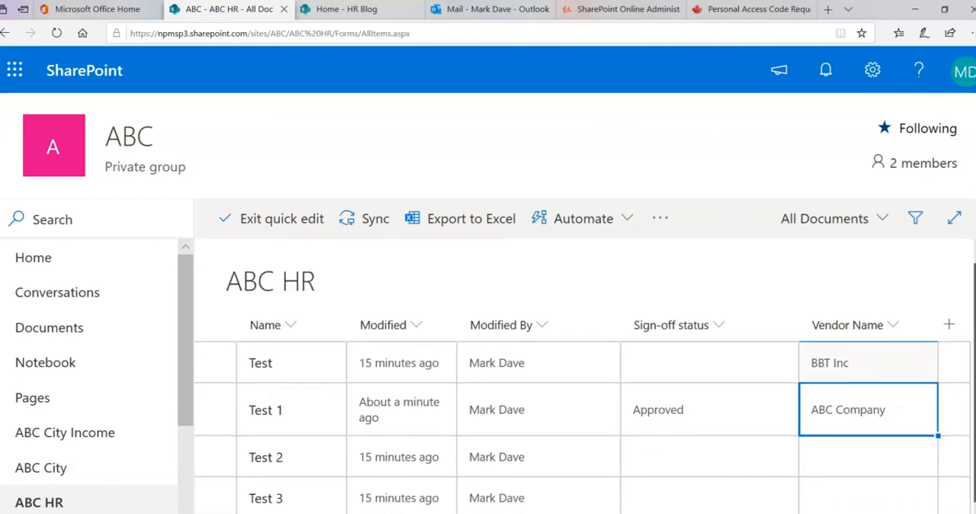
{"action": "left_click_drag", "start_coordinate": [939, 436], "coordinate": [933, 494]}
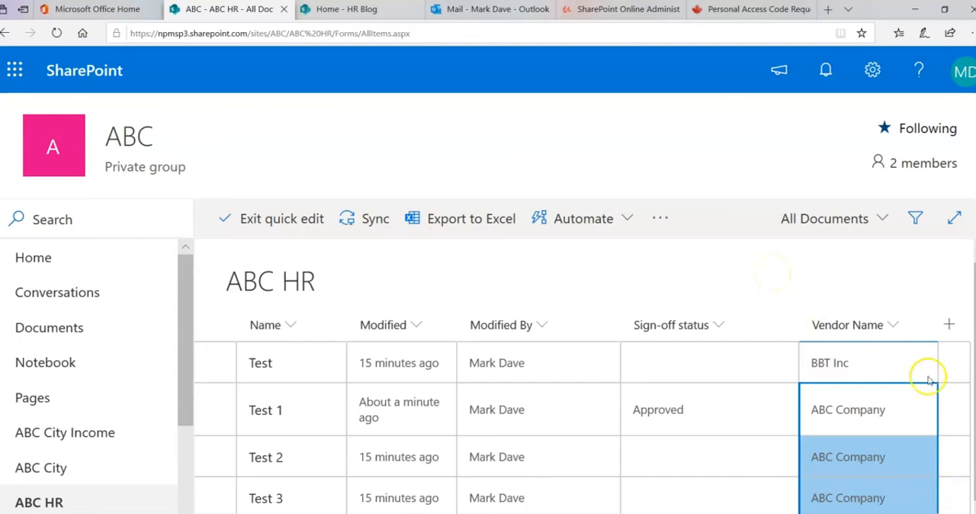
{"action": "left_click", "coordinate": [309, 223]}
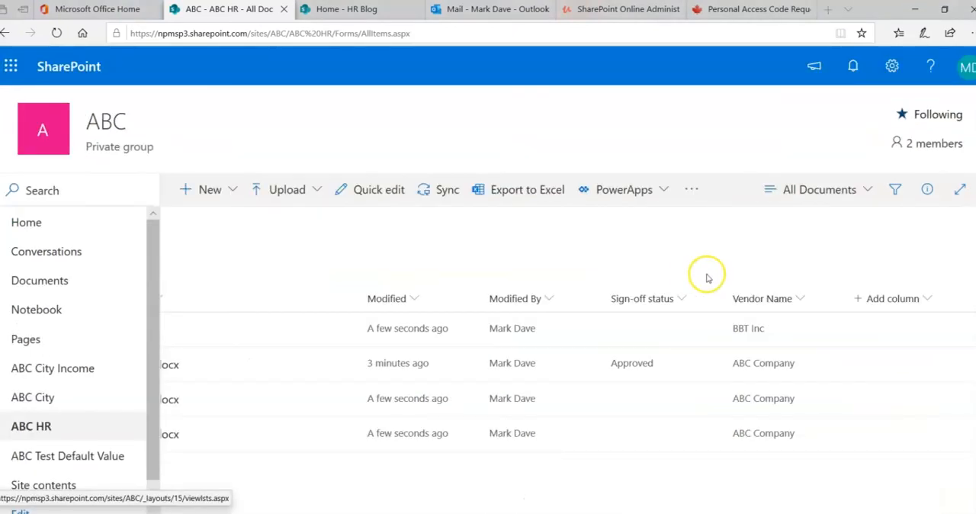
{"action": "mouse_move", "coordinate": [718, 262]}
{"action": "left_mouse_down"}
{"action": "mouse_move", "coordinate": [850, 468]}
{"action": "mouse_move", "coordinate": [899, 482]}
{"action": "left_mouse_up"}
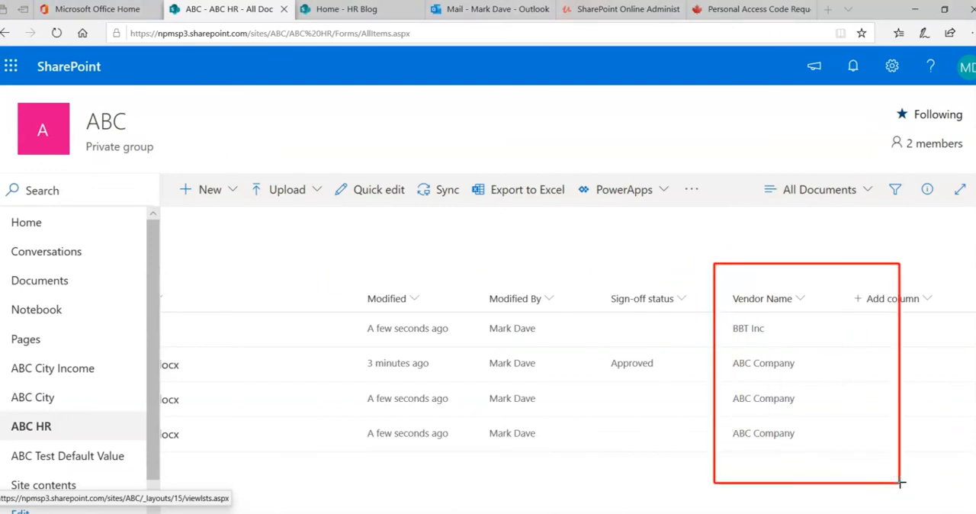